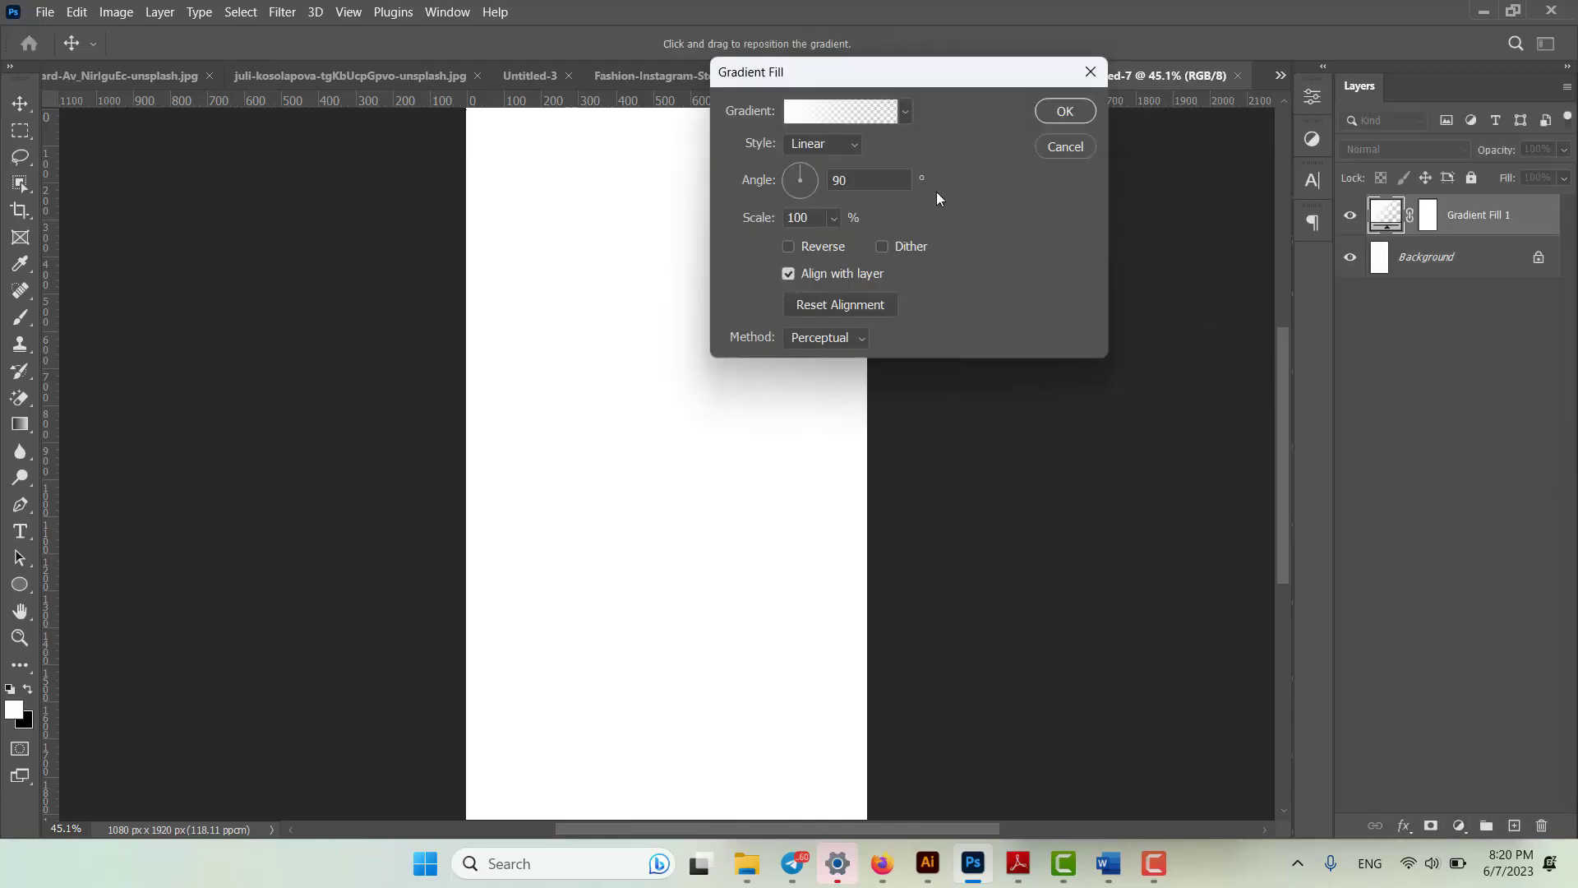
# Choose the yellow-to-red preset from the Oranges group as the gradient fill's colours
pyautogui.click(867, 111)
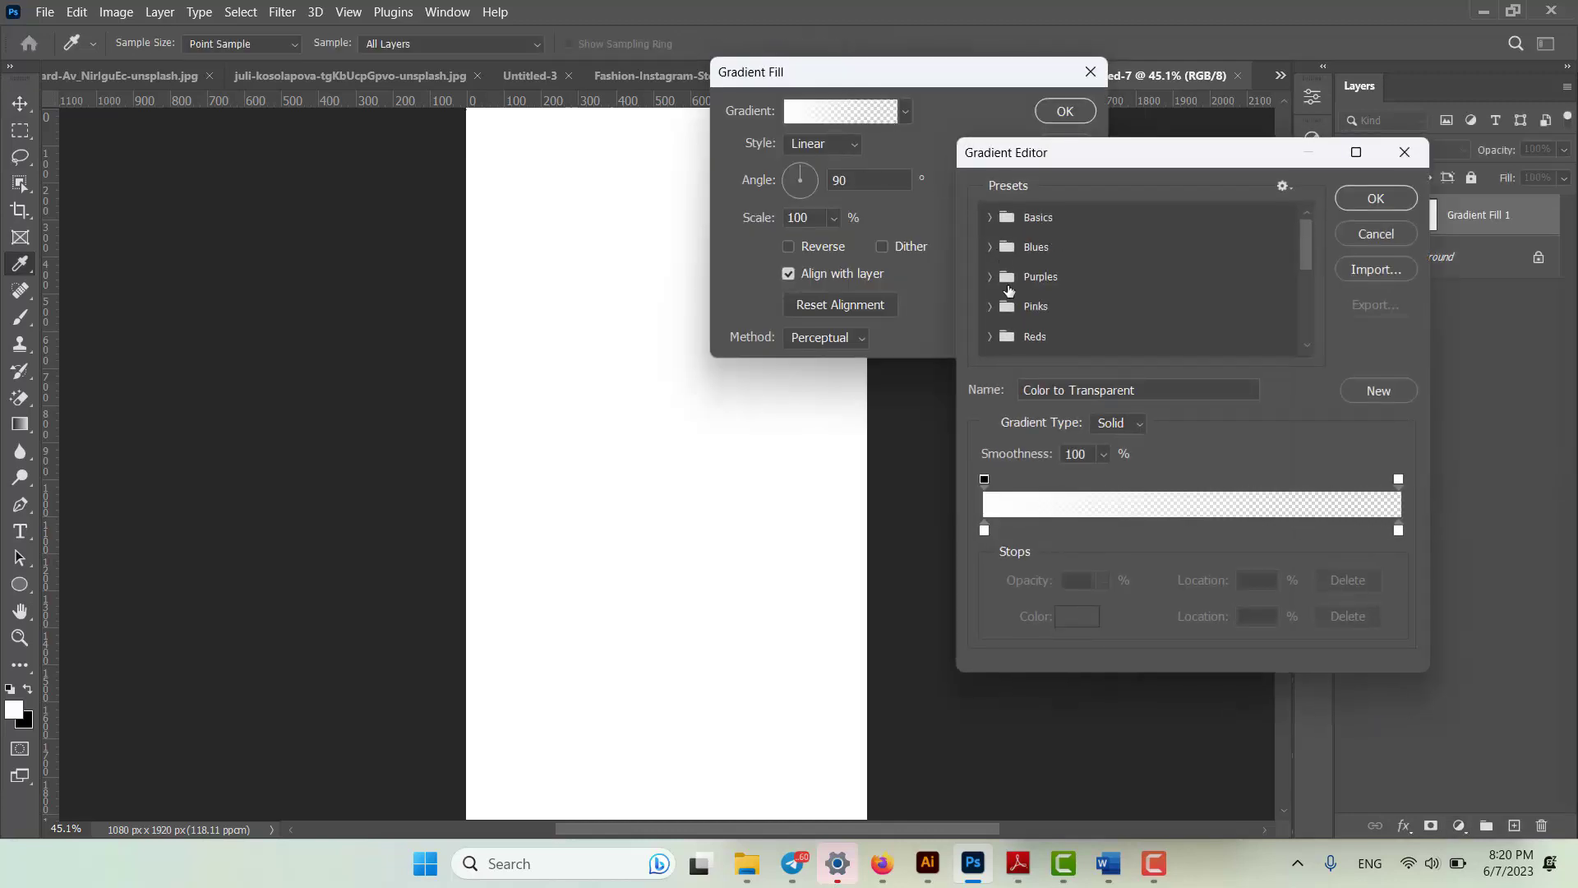
pyautogui.scroll(-1, 1009, 291)
pyautogui.moveTo(1062, 156); pyautogui.dragTo(853, 252)
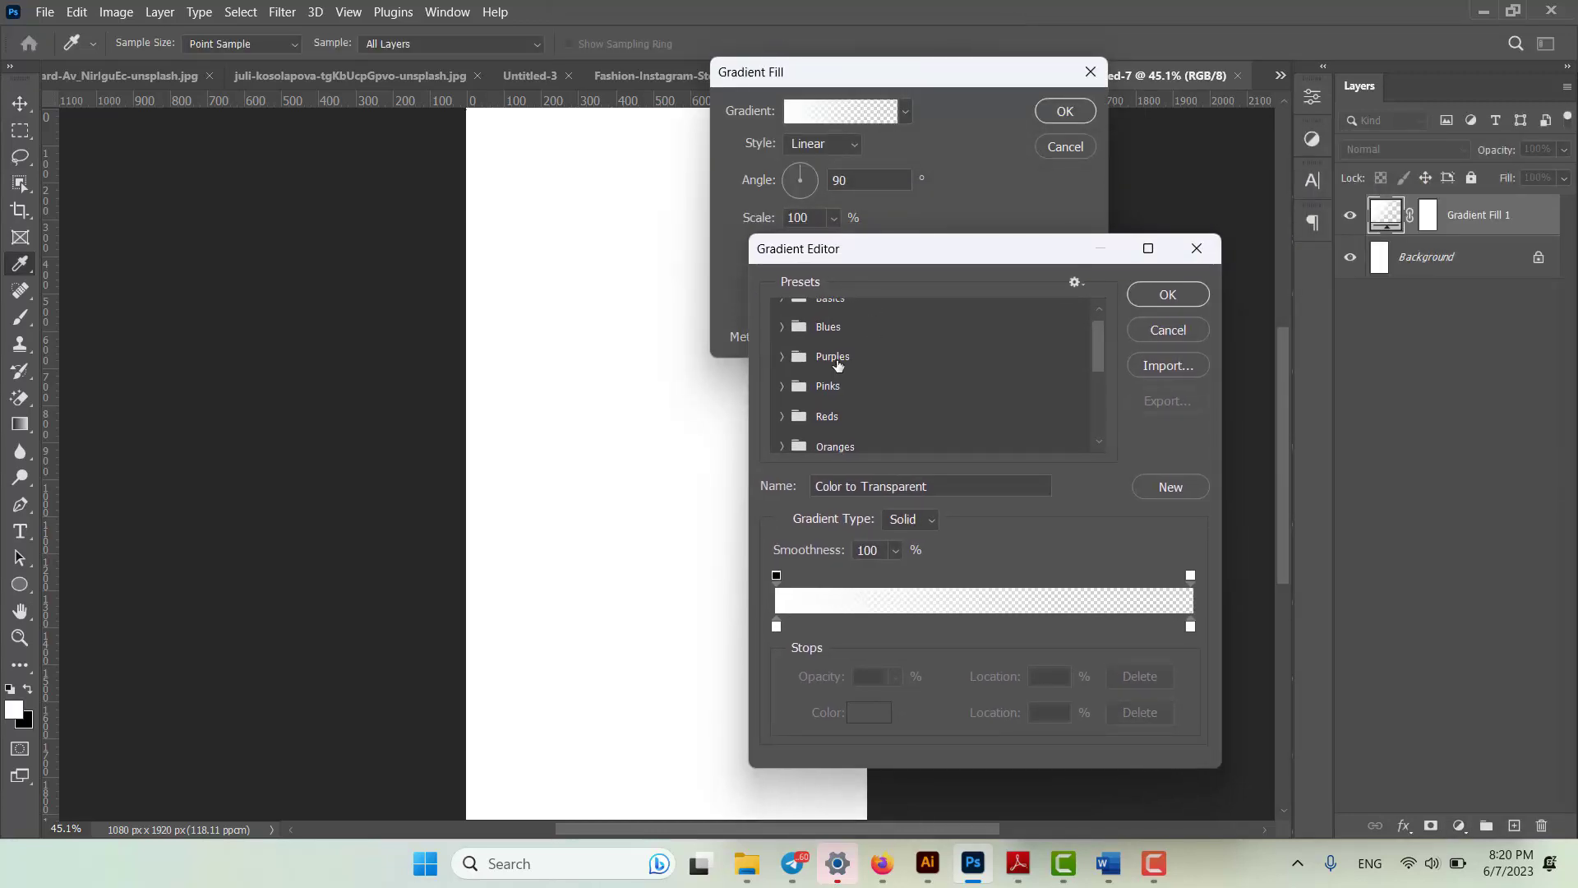
pyautogui.scroll(-1, 792, 429)
pyautogui.click(783, 431)
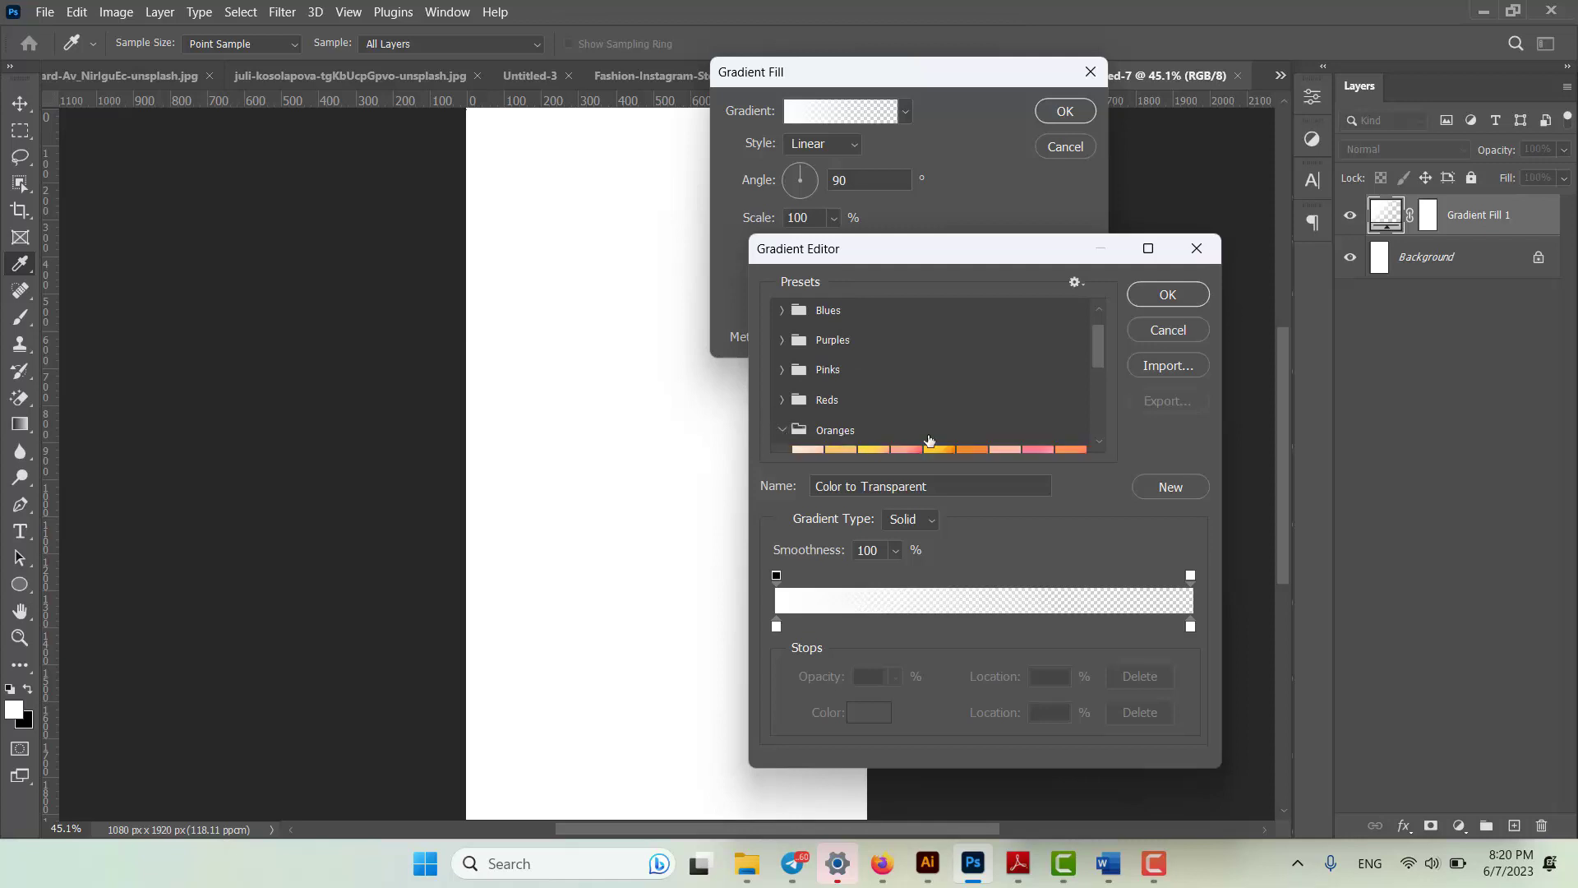
pyautogui.scroll(-1, 927, 441)
pyautogui.click(939, 441)
pyautogui.click(1154, 293)
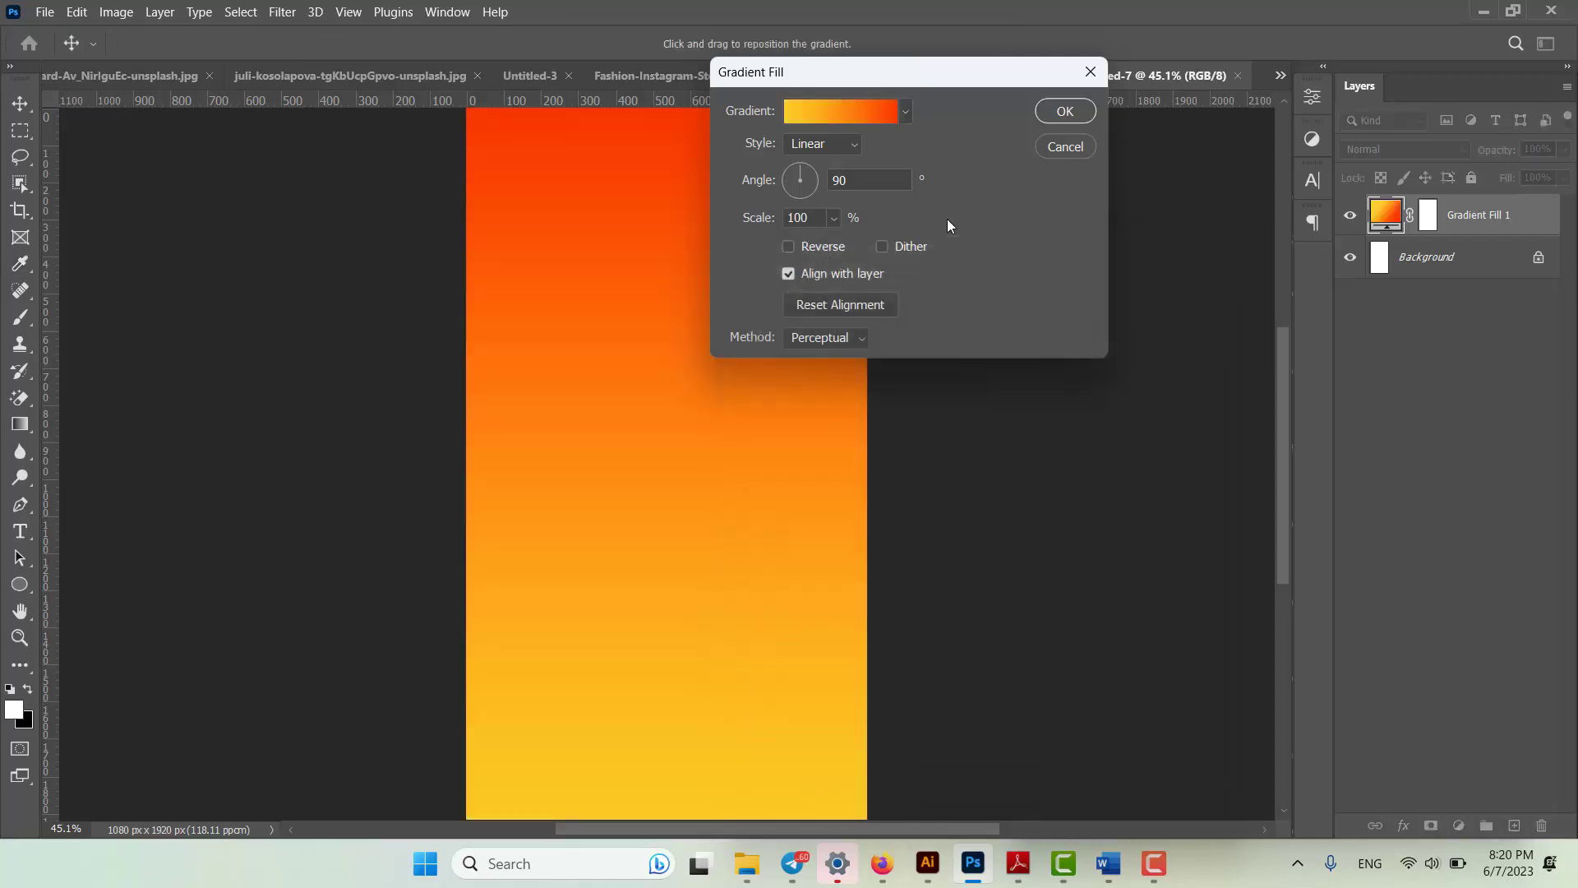
# Set the gradient fill's style to Radial and shift its yellow centre to the lower part of the canvas
pyautogui.click(835, 146)
pyautogui.click(809, 182)
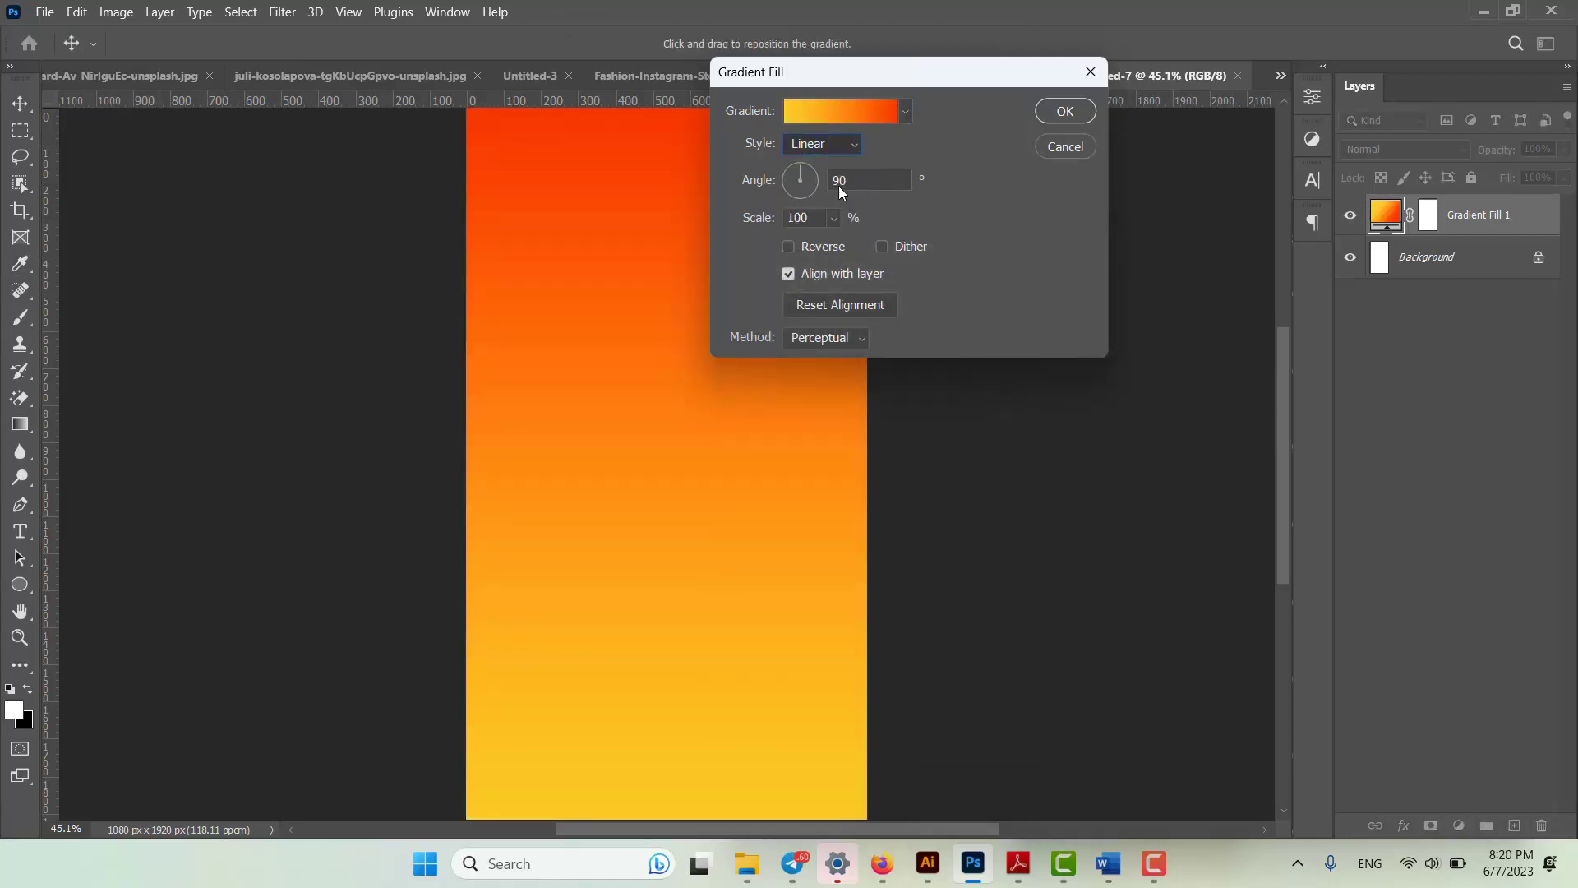
pyautogui.moveTo(734, 430); pyautogui.dragTo(735, 587)
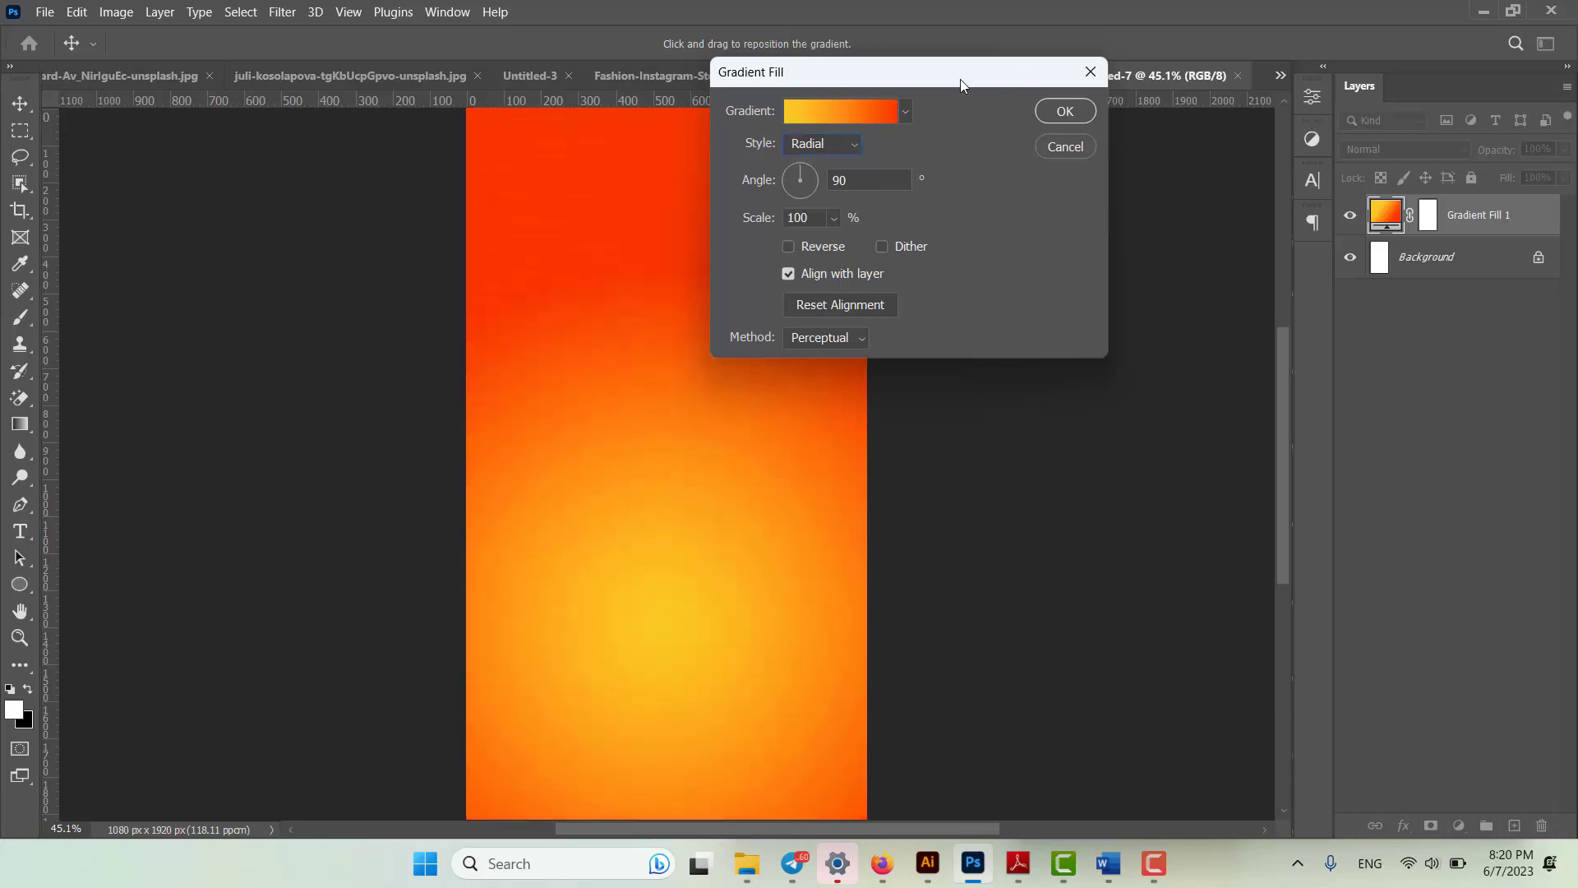
pyautogui.moveTo(960, 79); pyautogui.dragTo(891, 177)
pyautogui.click(1009, 212)
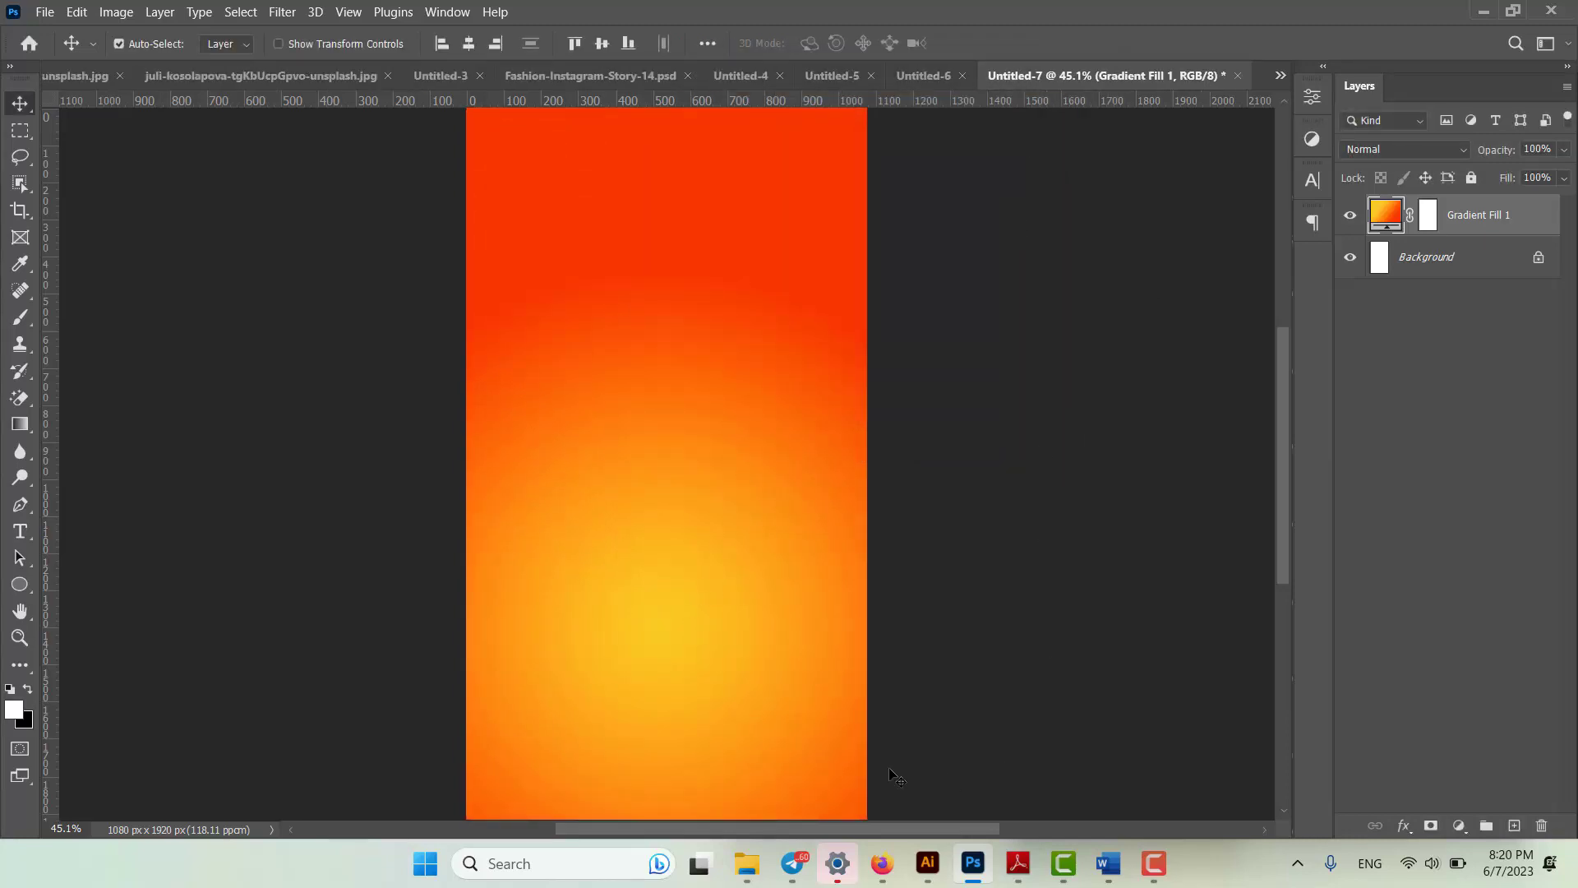
# Preview the shoe photo in the shoes folder and place it at the default size in the poster document
pyautogui.moveTo(748, 856)
pyautogui.click(726, 785)
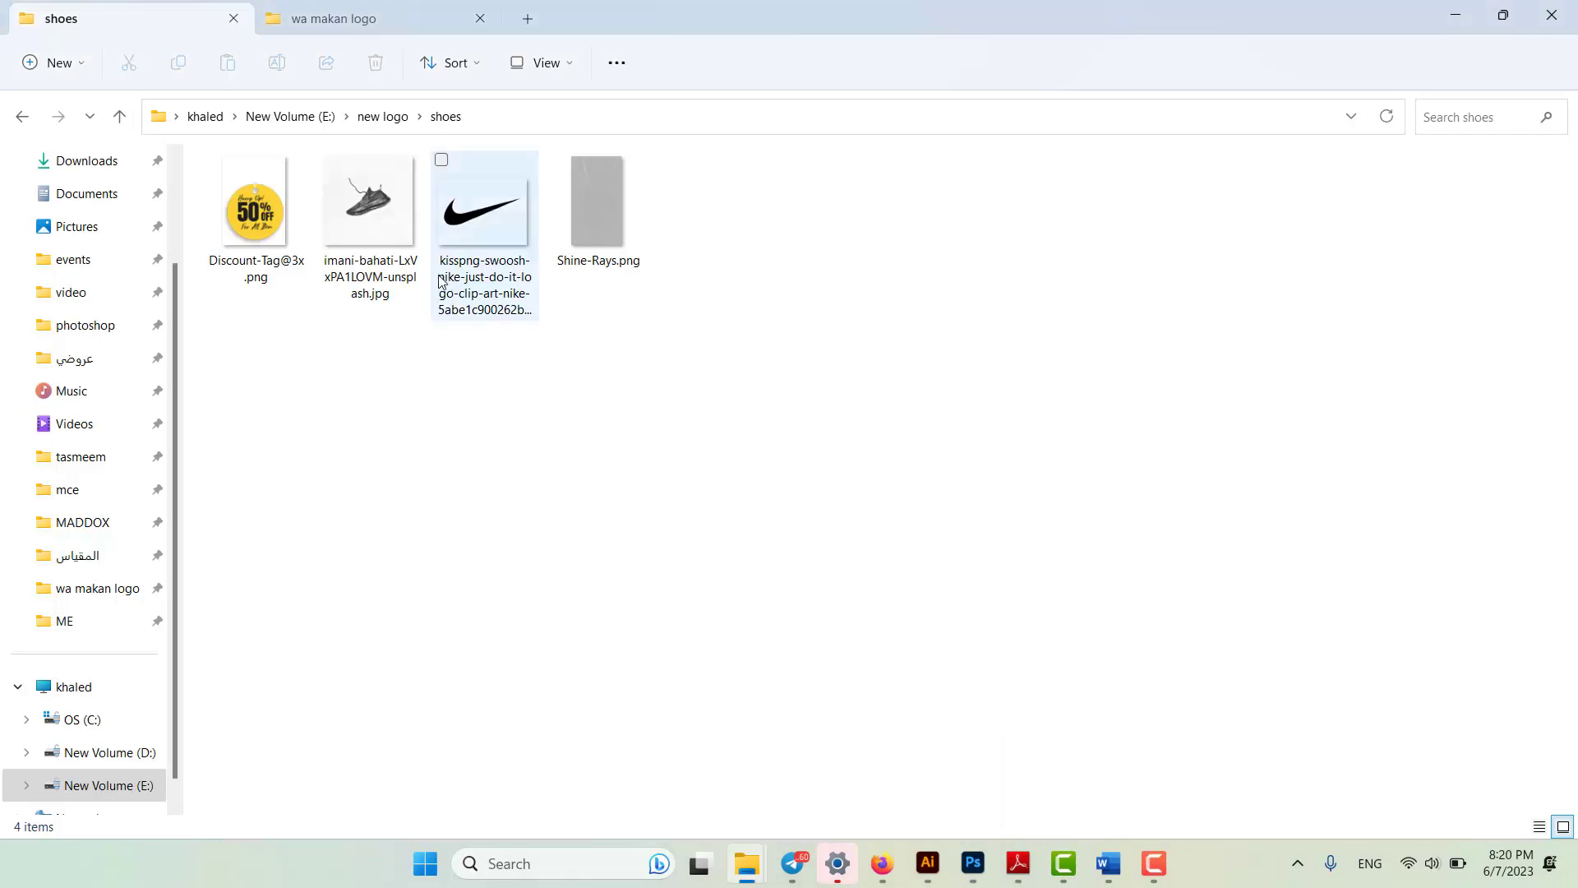
pyautogui.click(391, 237)
pyautogui.doubleClick(391, 236)
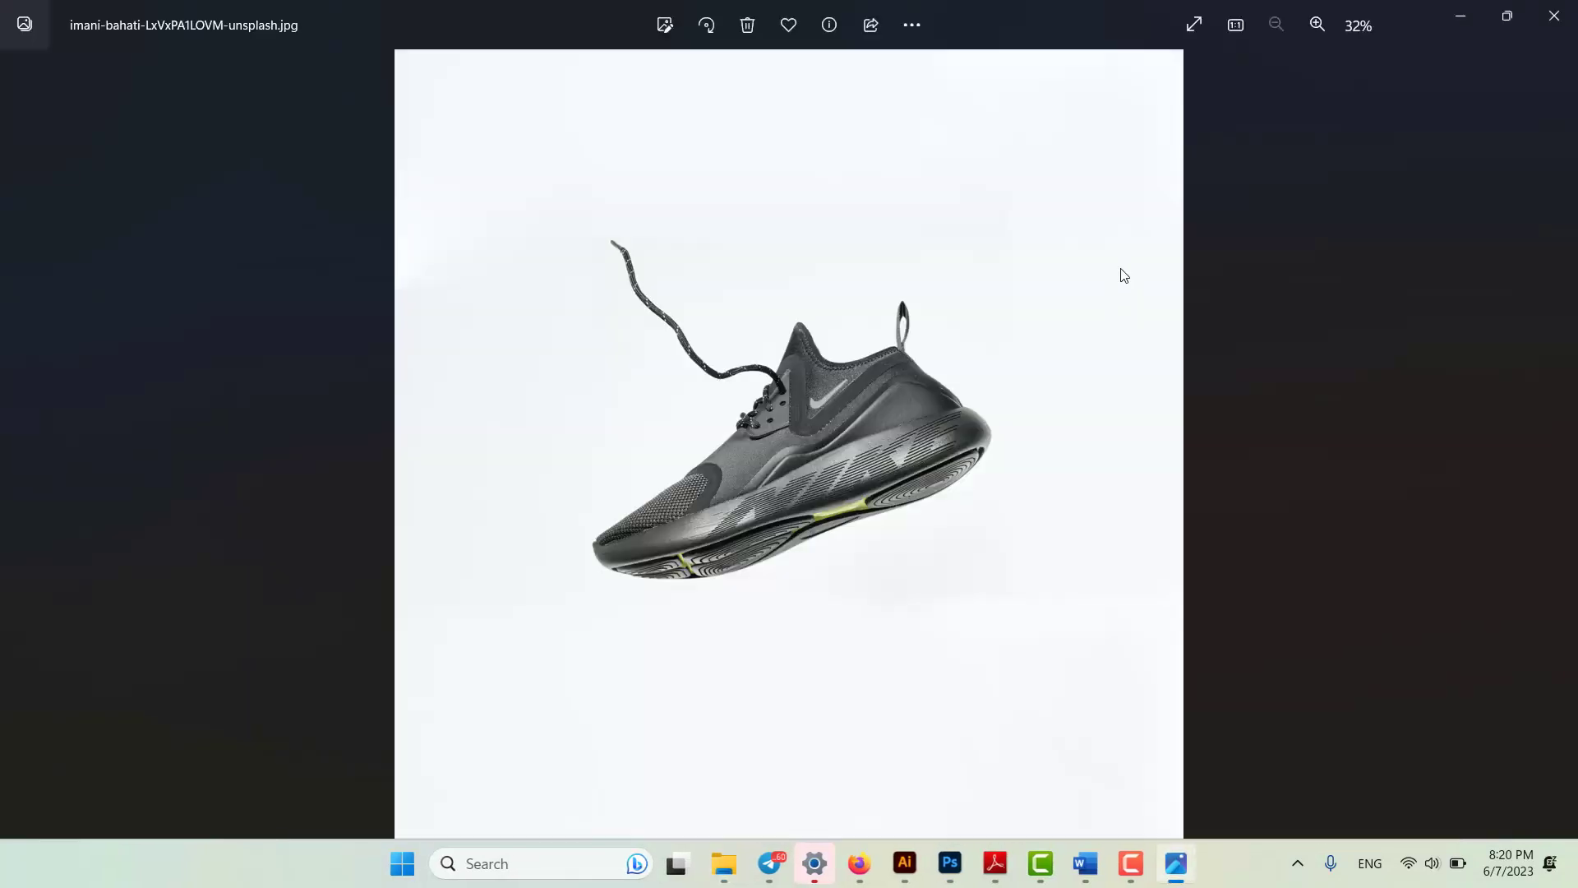
pyautogui.click(1554, 15)
pyautogui.moveTo(374, 222); pyautogui.dragTo(611, 461)
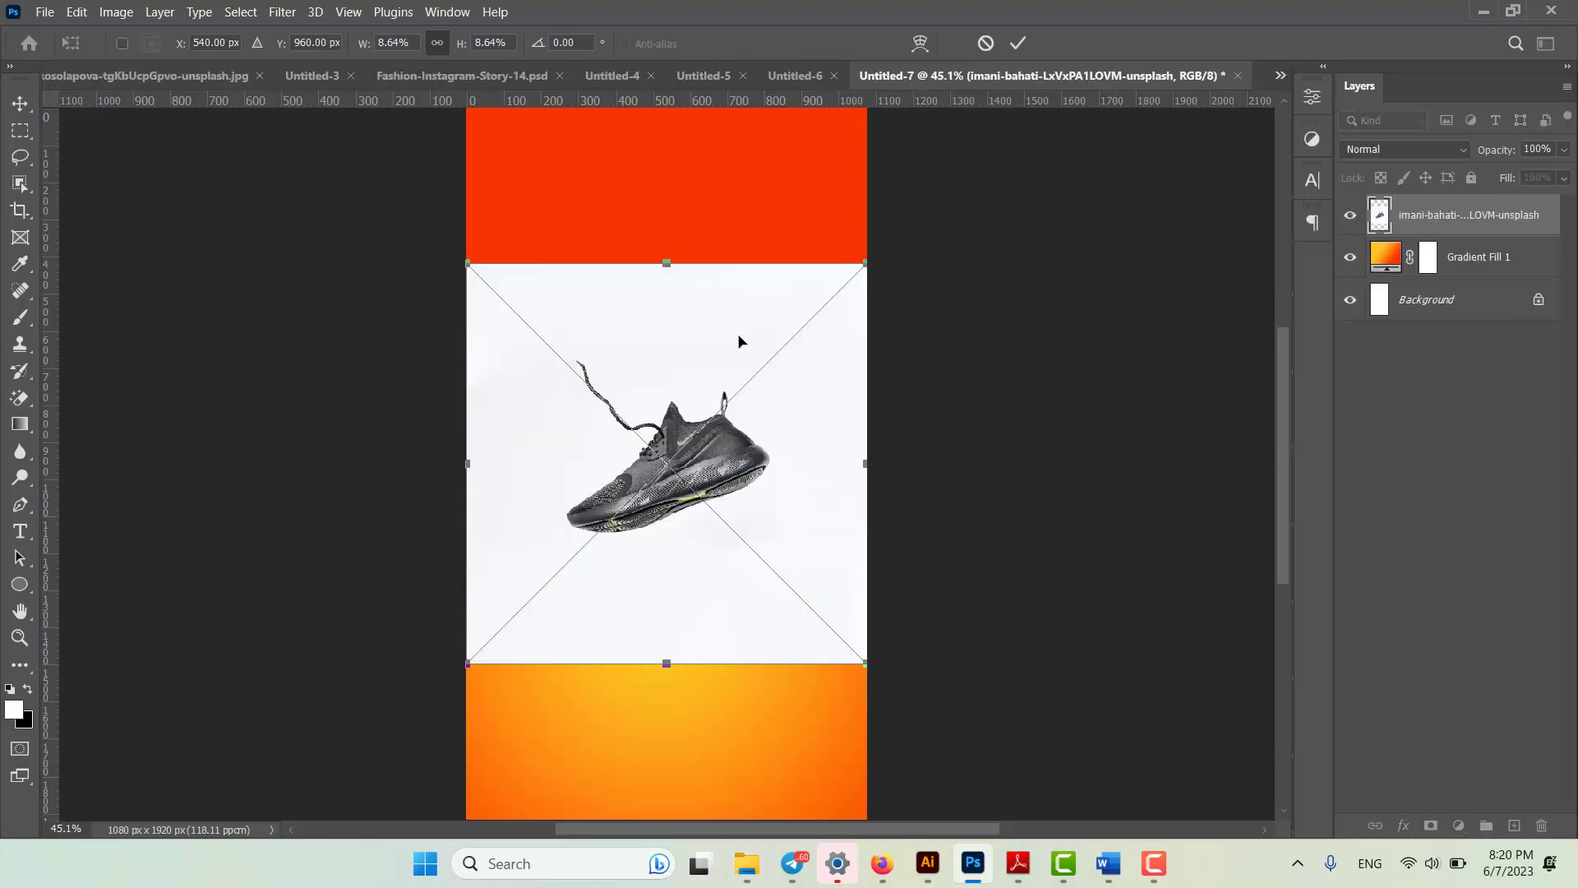
pyautogui.press('Return')
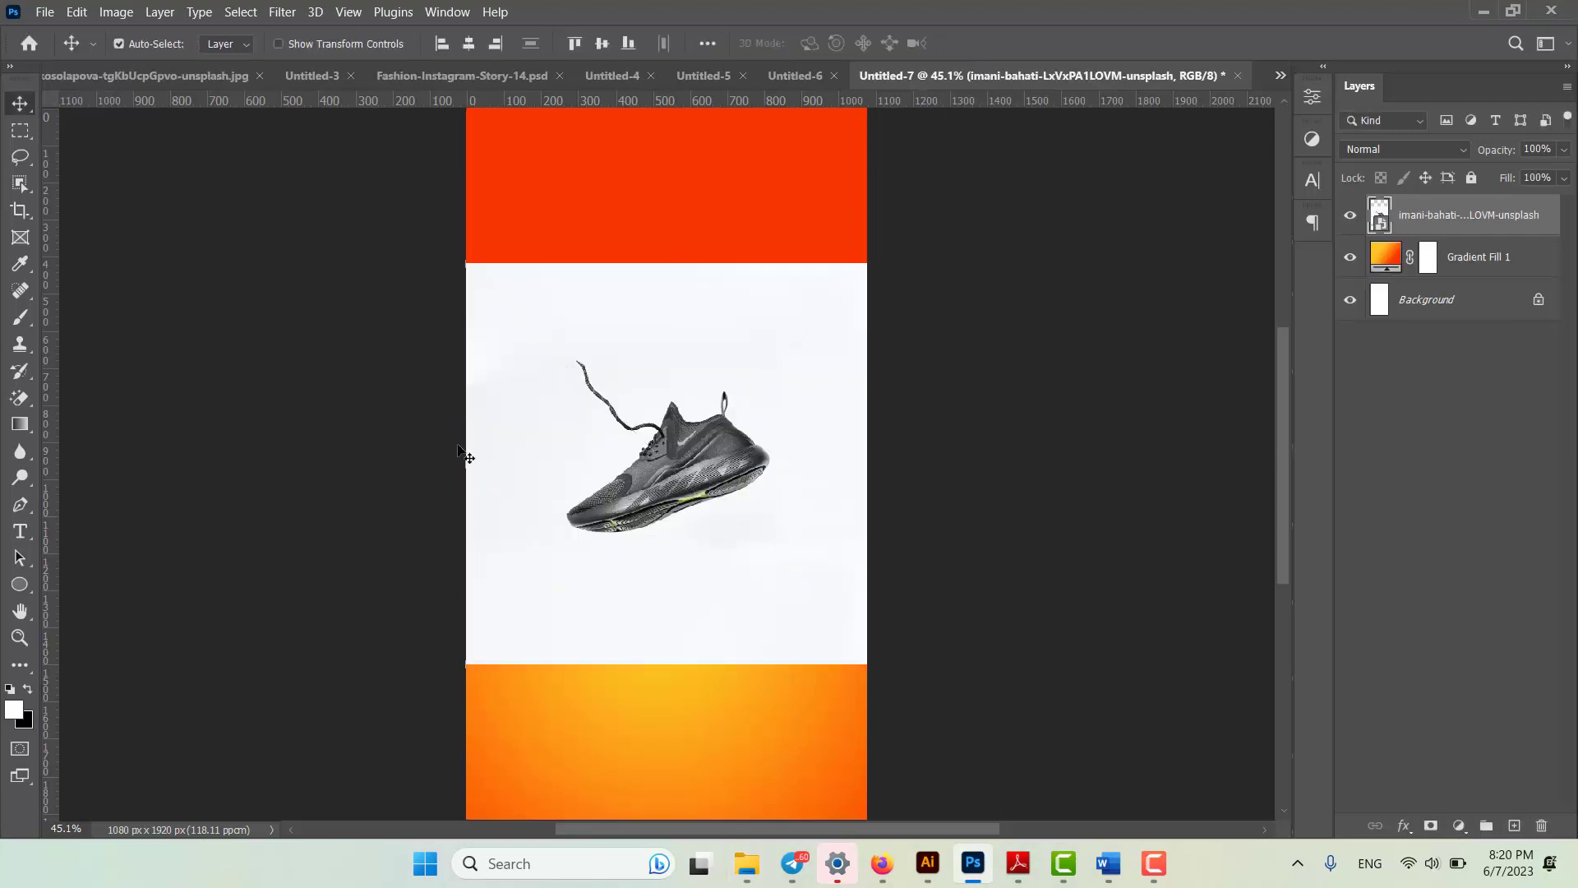
# Remove the white background around the shoe and inside its heel loop with the Magic Eraser at tolerance 32
pyautogui.click(21, 397)
pyautogui.click(514, 419)
pyautogui.click(751, 351)
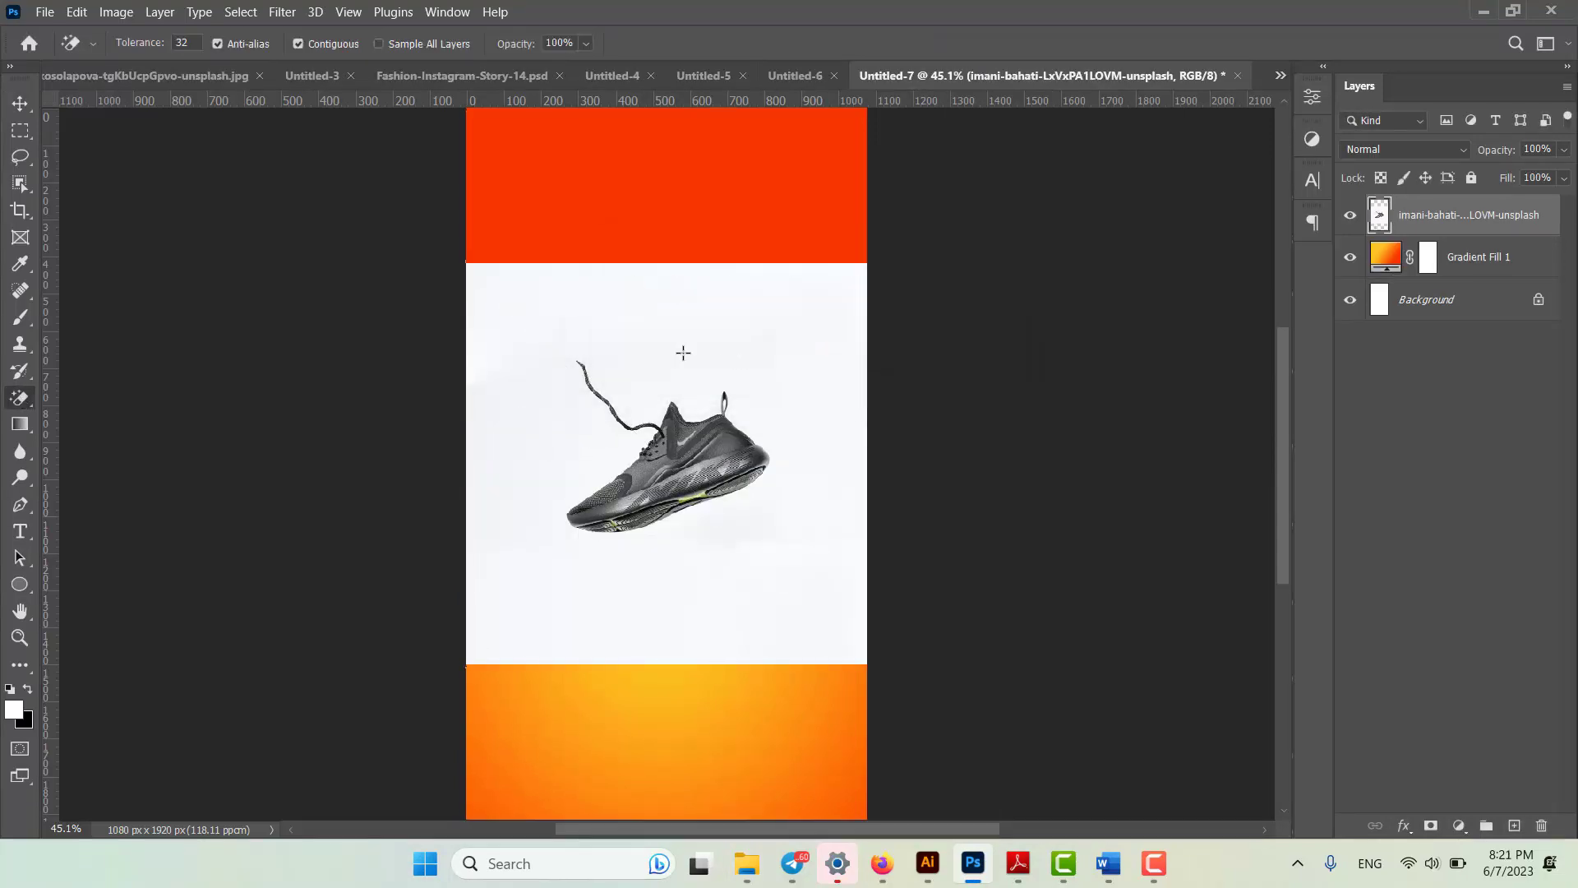
pyautogui.hotkey('ctrl', '+')
pyautogui.hotkey('ctrl', '+')
pyautogui.hotkey('ctrl', '+')
pyautogui.hotkey('ctrl', '+')
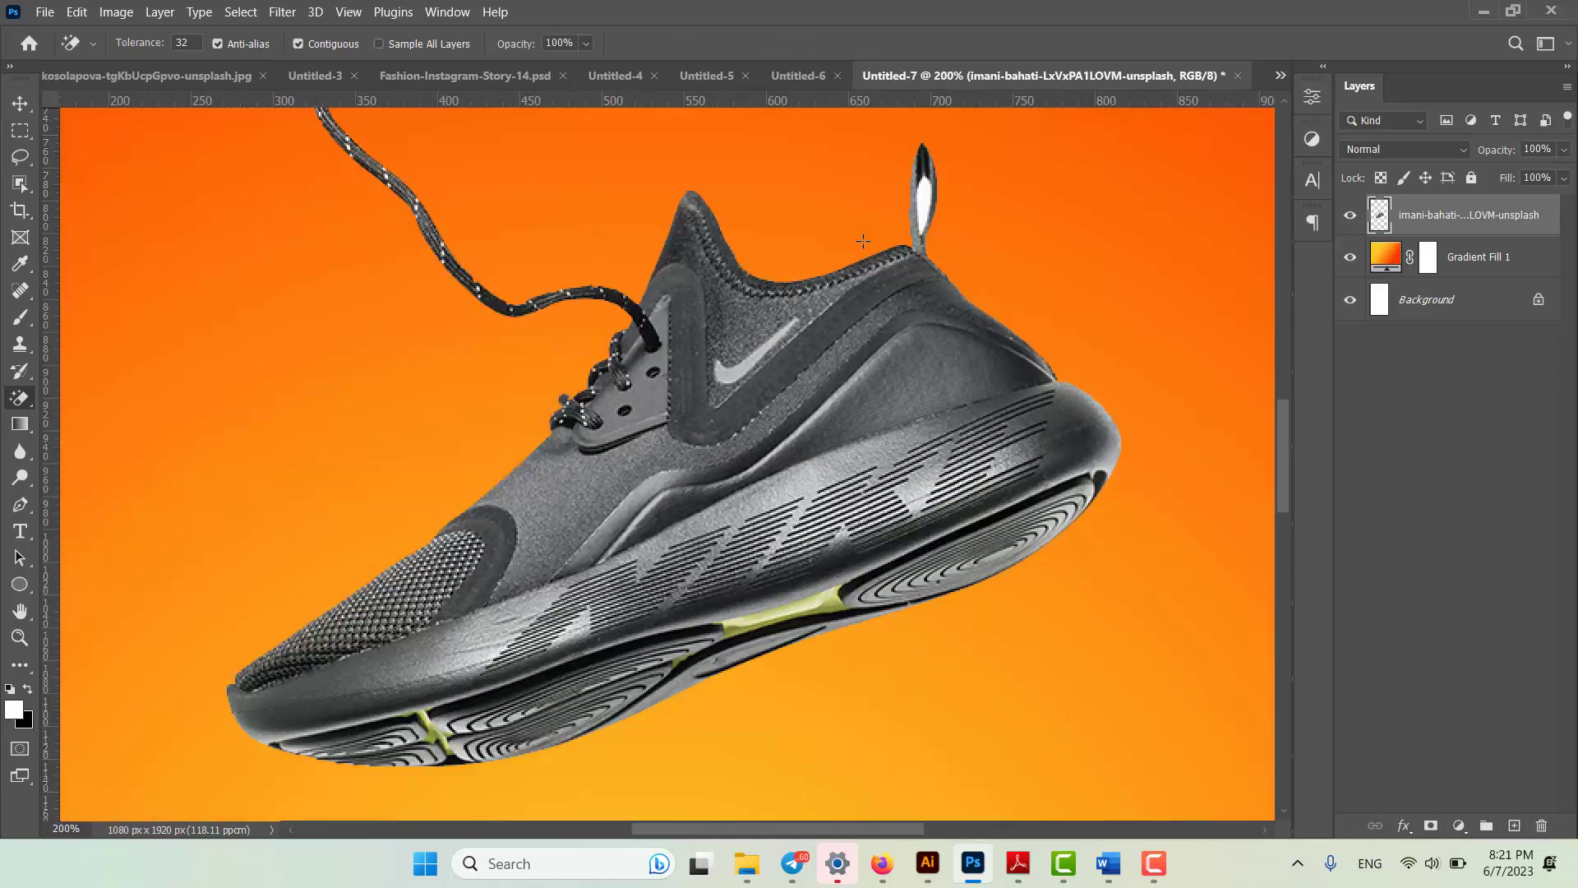
pyautogui.click(925, 199)
pyautogui.hotkey('ctrl', '-')
pyautogui.hotkey('ctrl', '-')
pyautogui.hotkey('ctrl', '-')
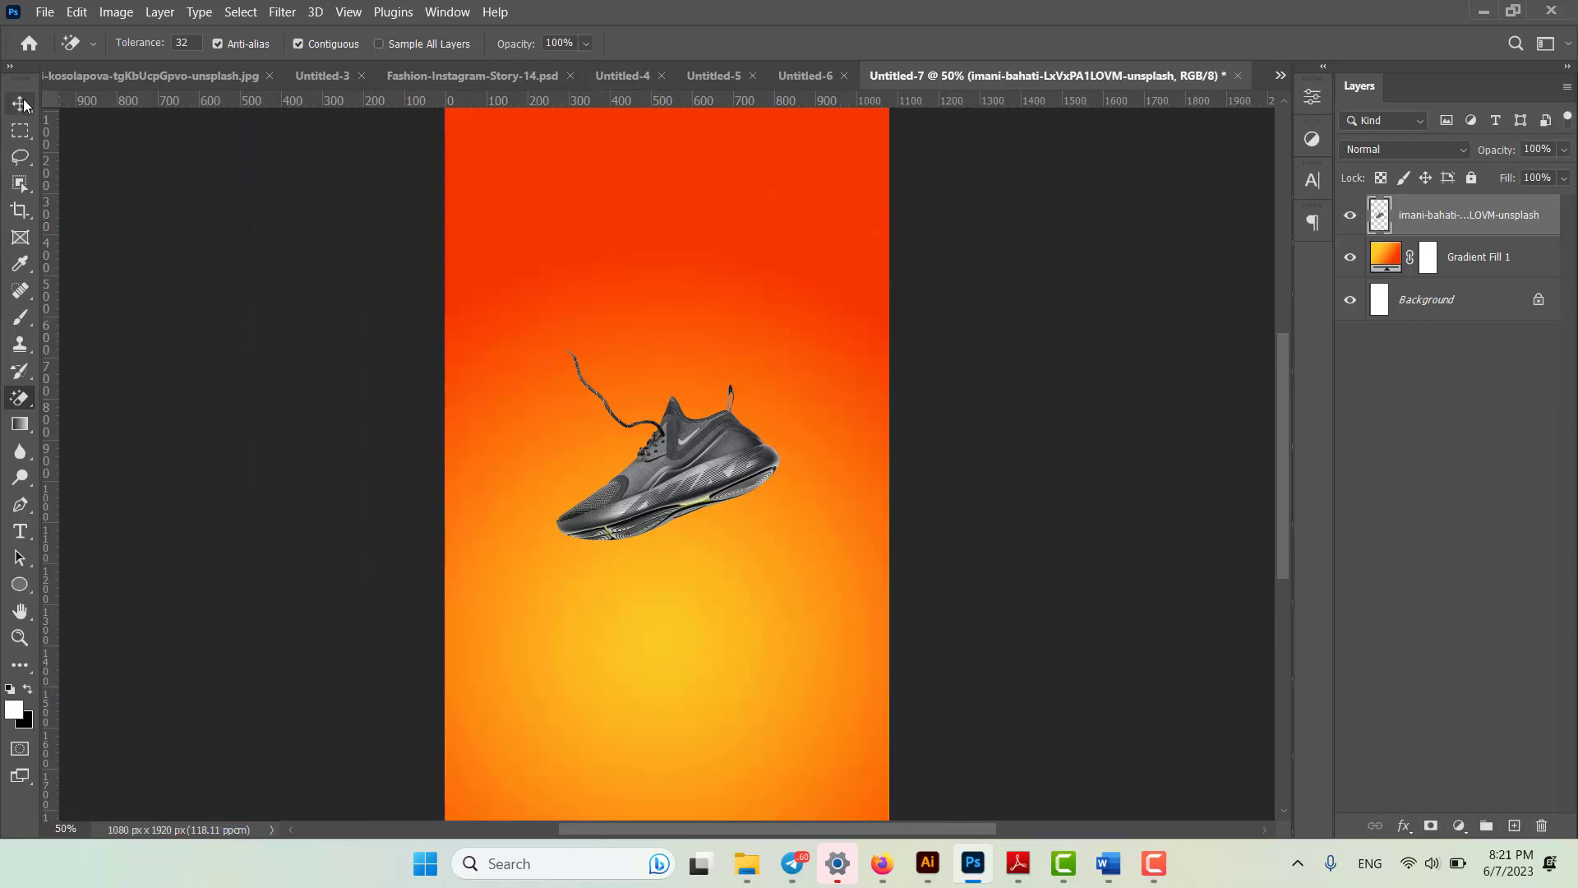
# Scale the shoe proportionally to about 148% and move it down to about X 540, Y 1113 px
pyautogui.click(20, 103)
pyautogui.hotkey('ctrl', 't')
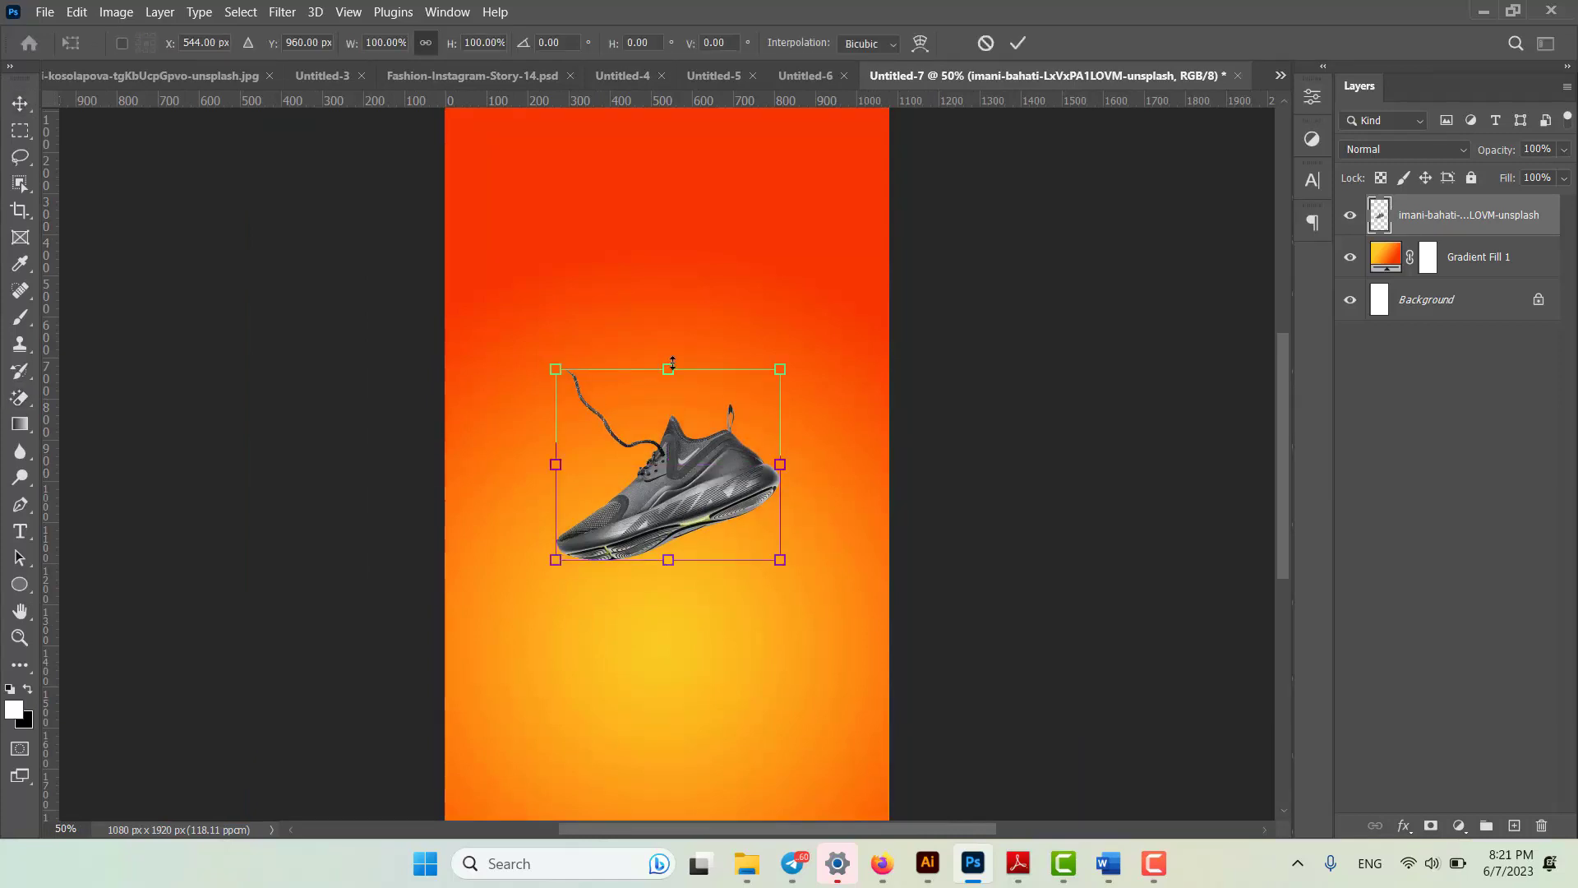
pyautogui.moveTo(673, 358); pyautogui.dragTo(669, 257)
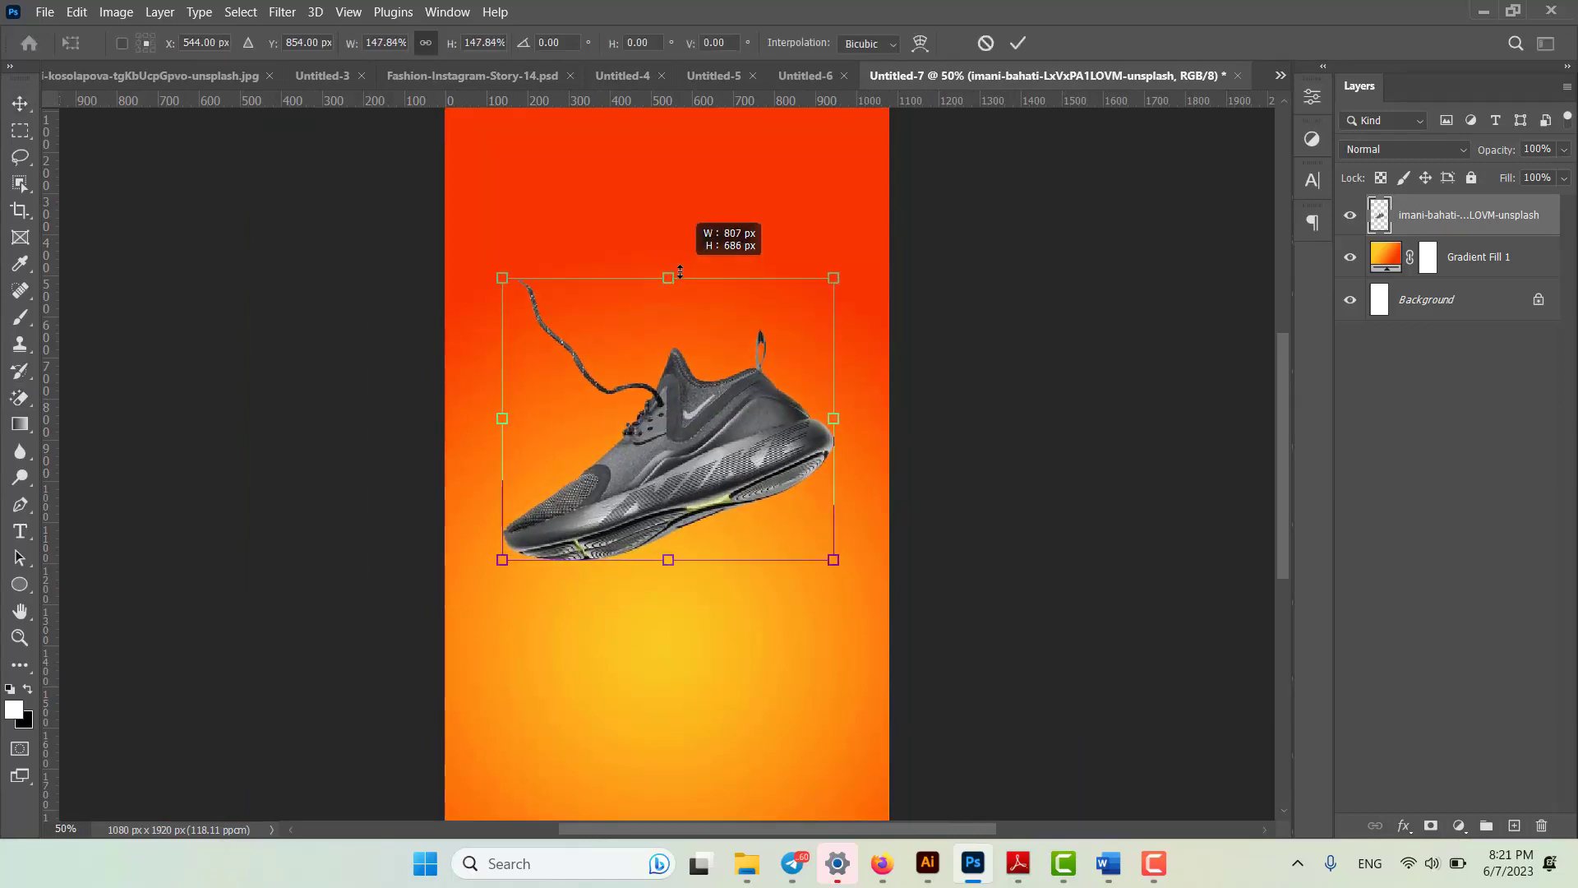
pyautogui.moveTo(694, 444); pyautogui.dragTo(714, 557)
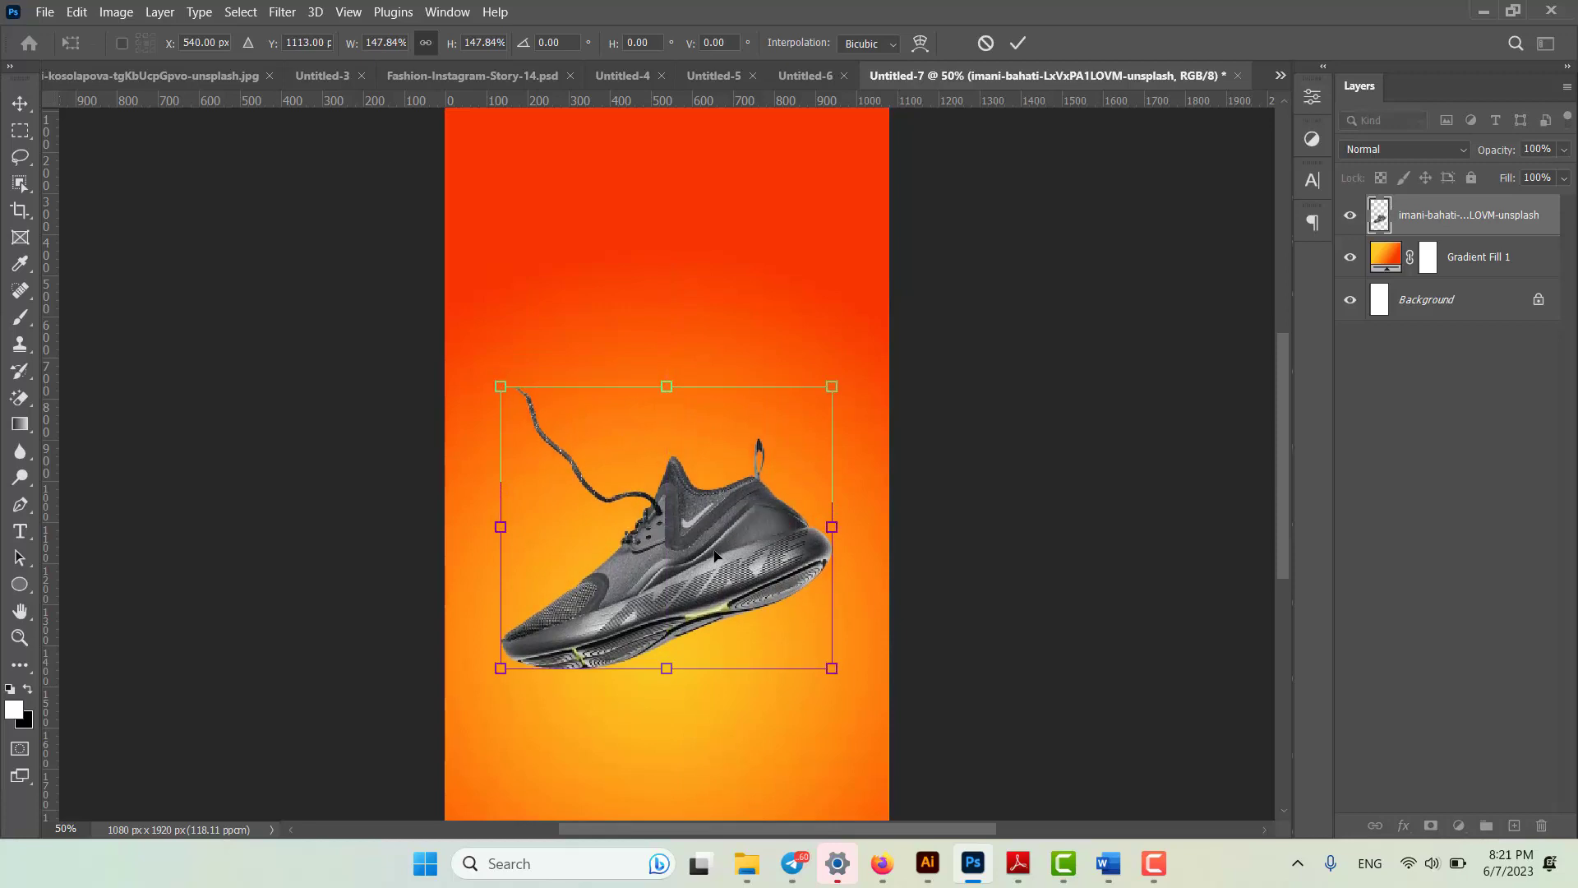
pyautogui.press('Return')
pyautogui.hotkey('ctrl', '-')
pyautogui.hotkey('ctrl', '+')
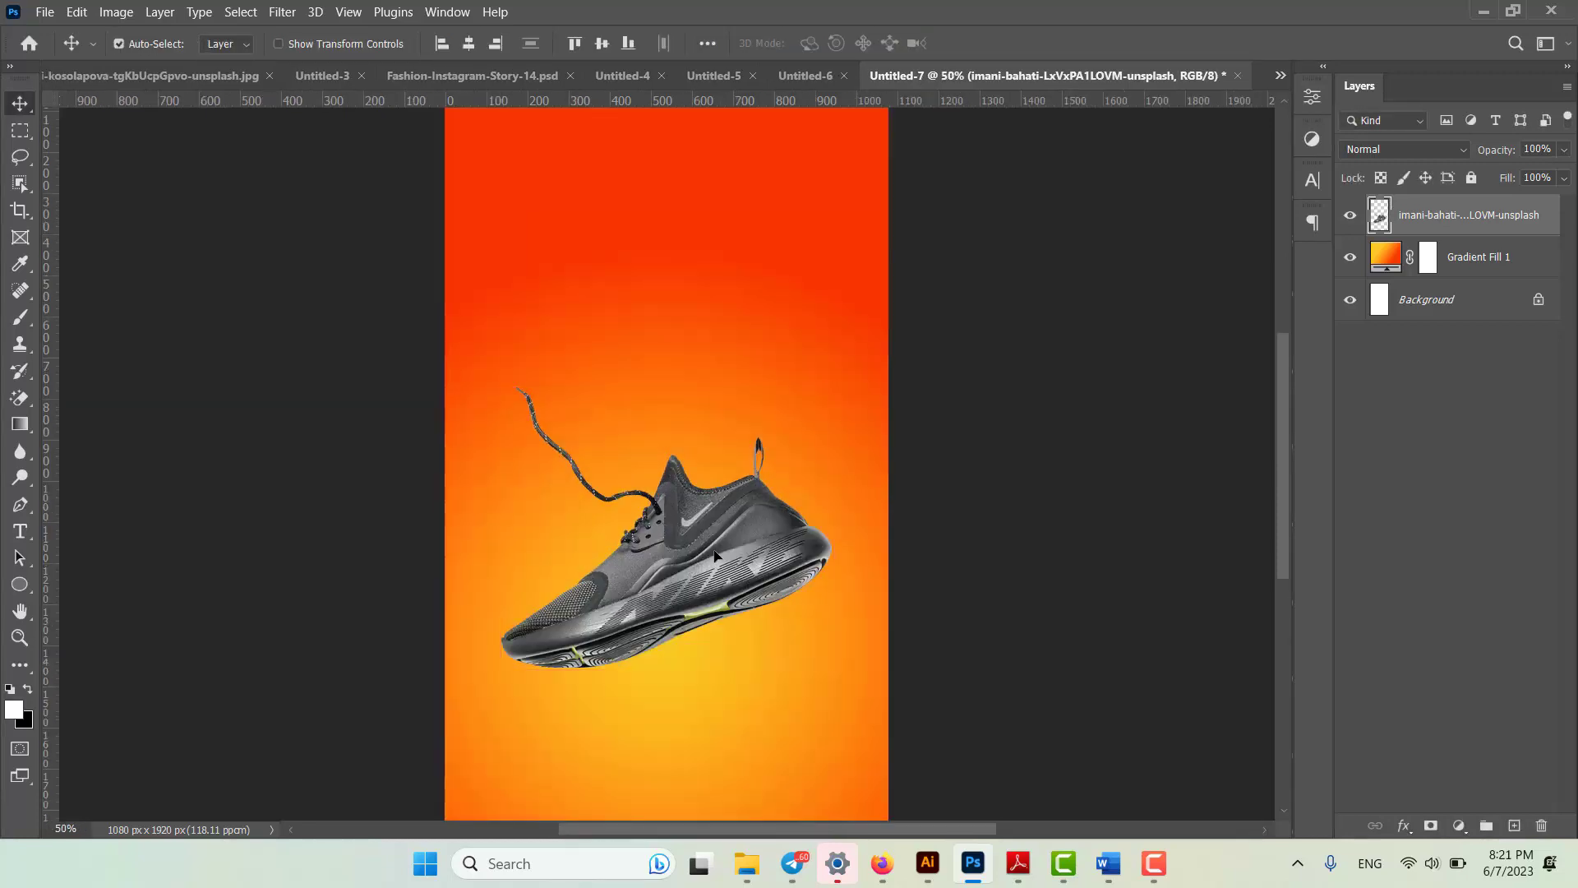
# Draw a flat ellipse about 796 by 27 px beneath the shoe, with a black fill and no stroke
pyautogui.scroll(-4, 714, 556)
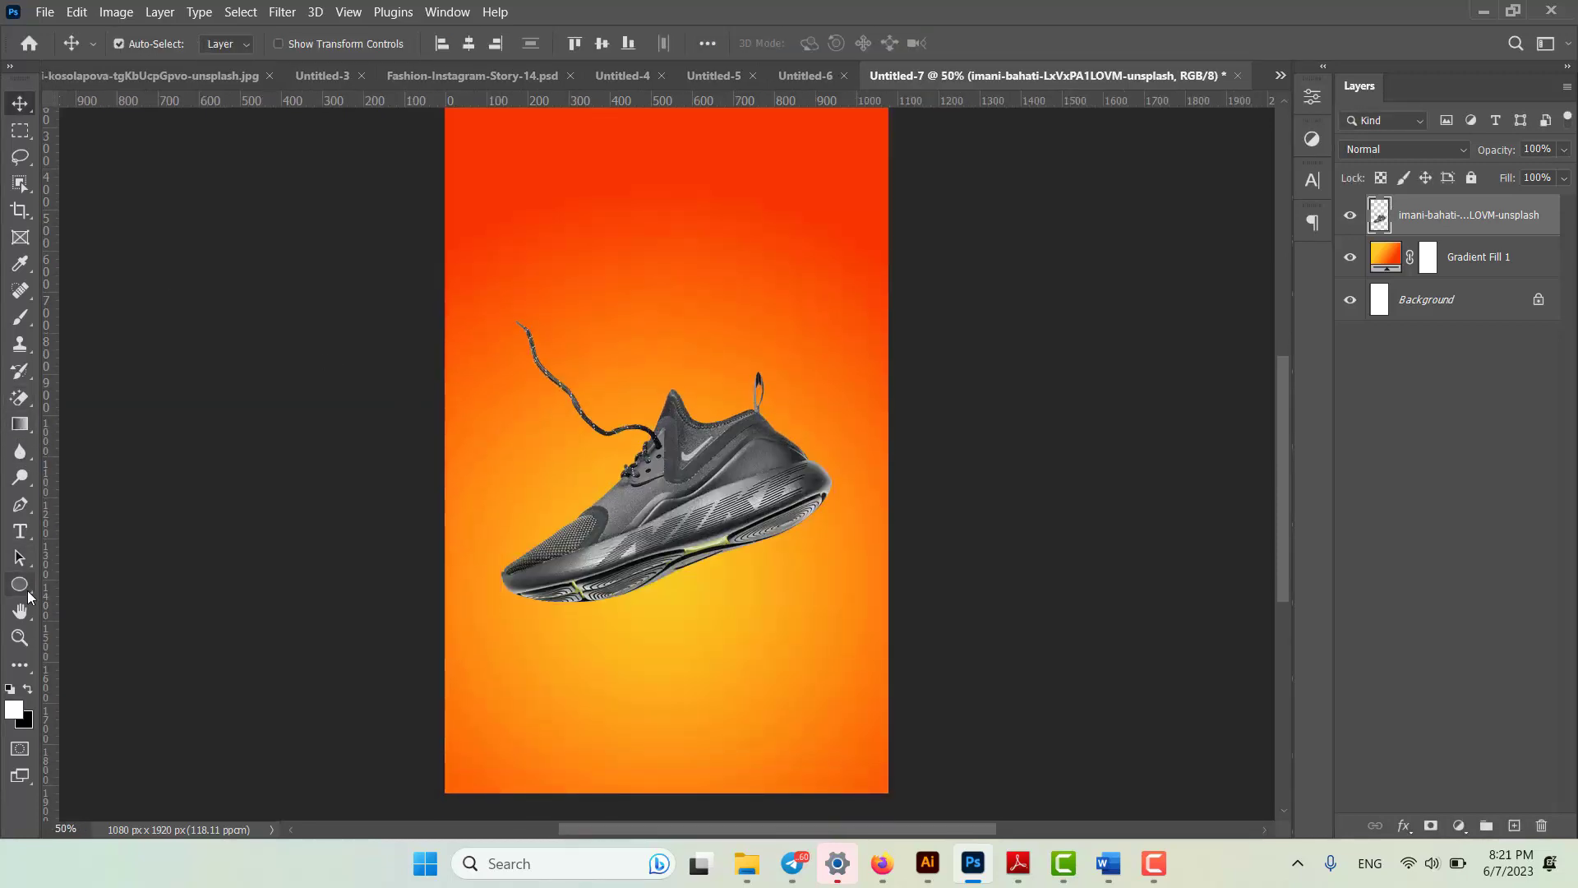
pyautogui.click(21, 586)
pyautogui.moveTo(507, 638); pyautogui.dragTo(832, 646)
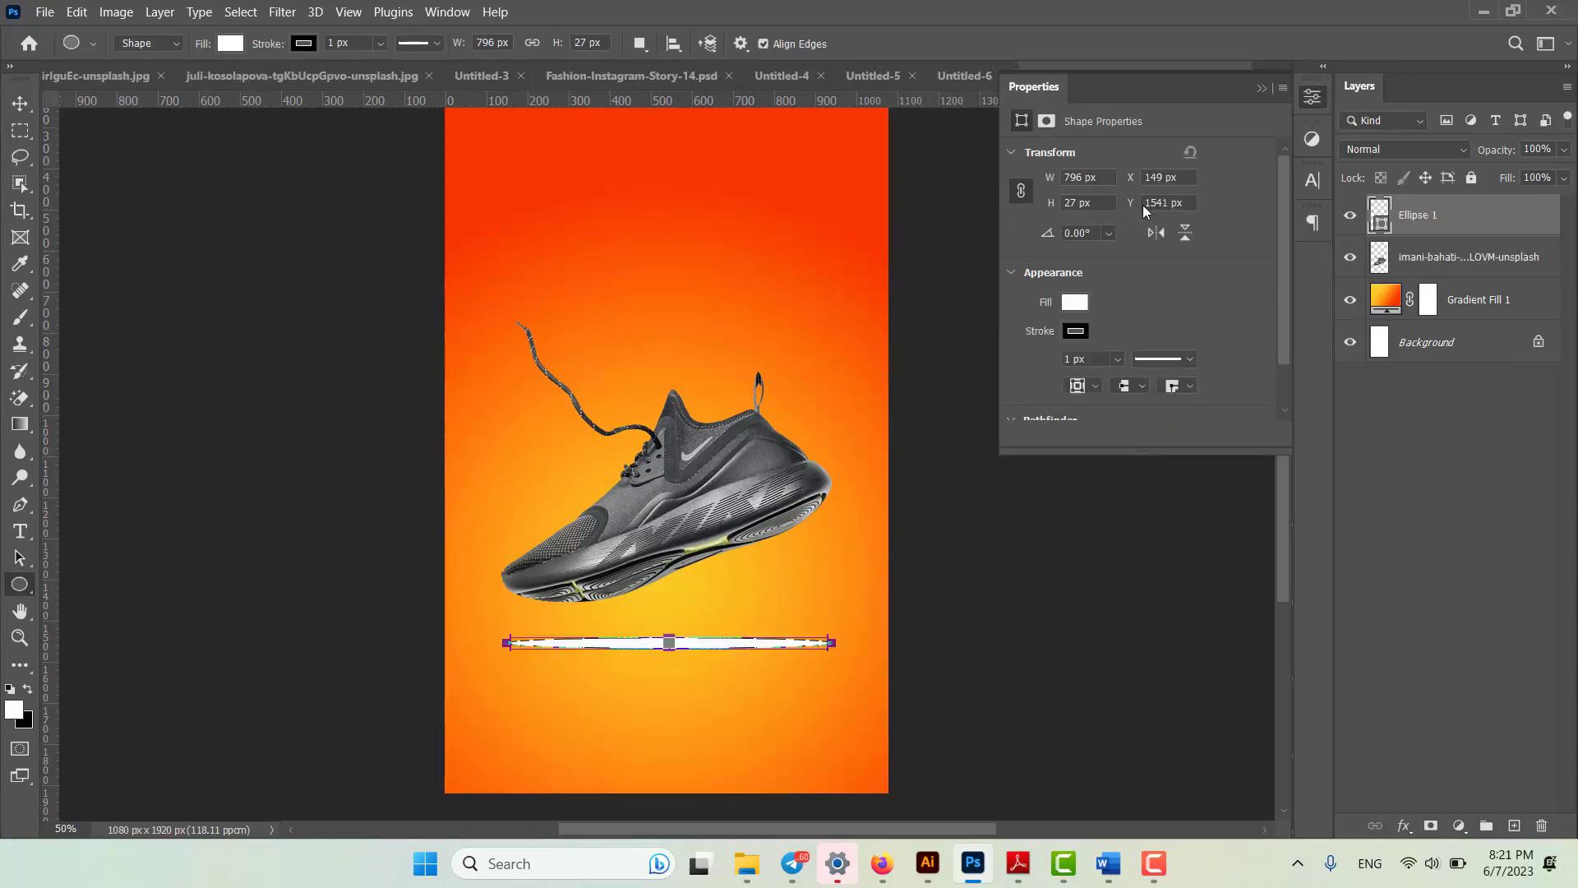
pyautogui.click(1078, 331)
pyautogui.click(1034, 370)
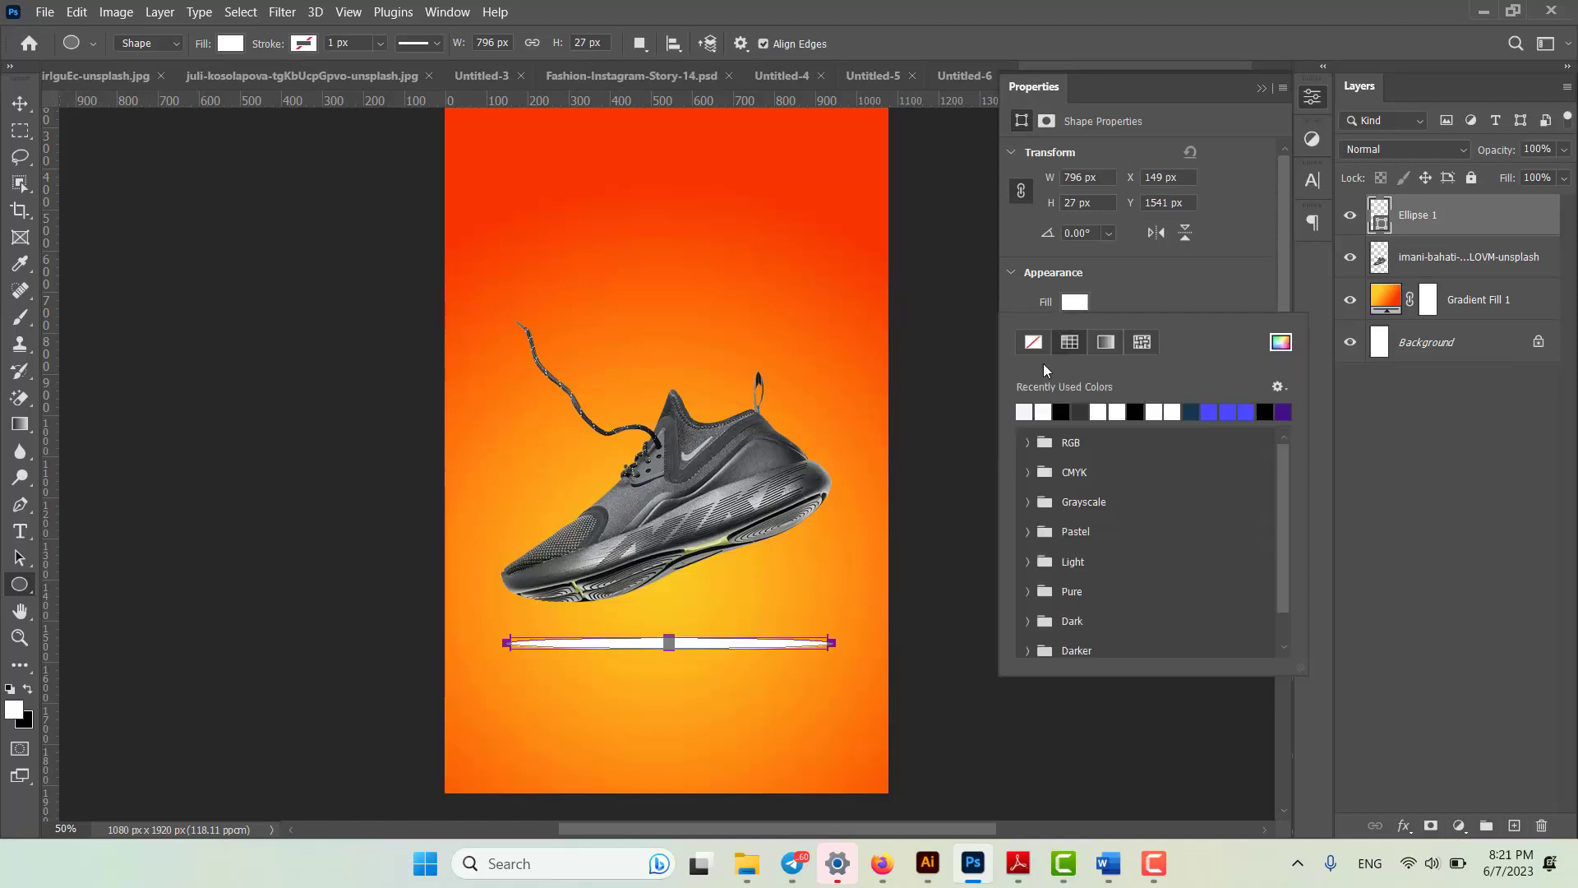
pyautogui.click(1066, 410)
pyautogui.click(1261, 89)
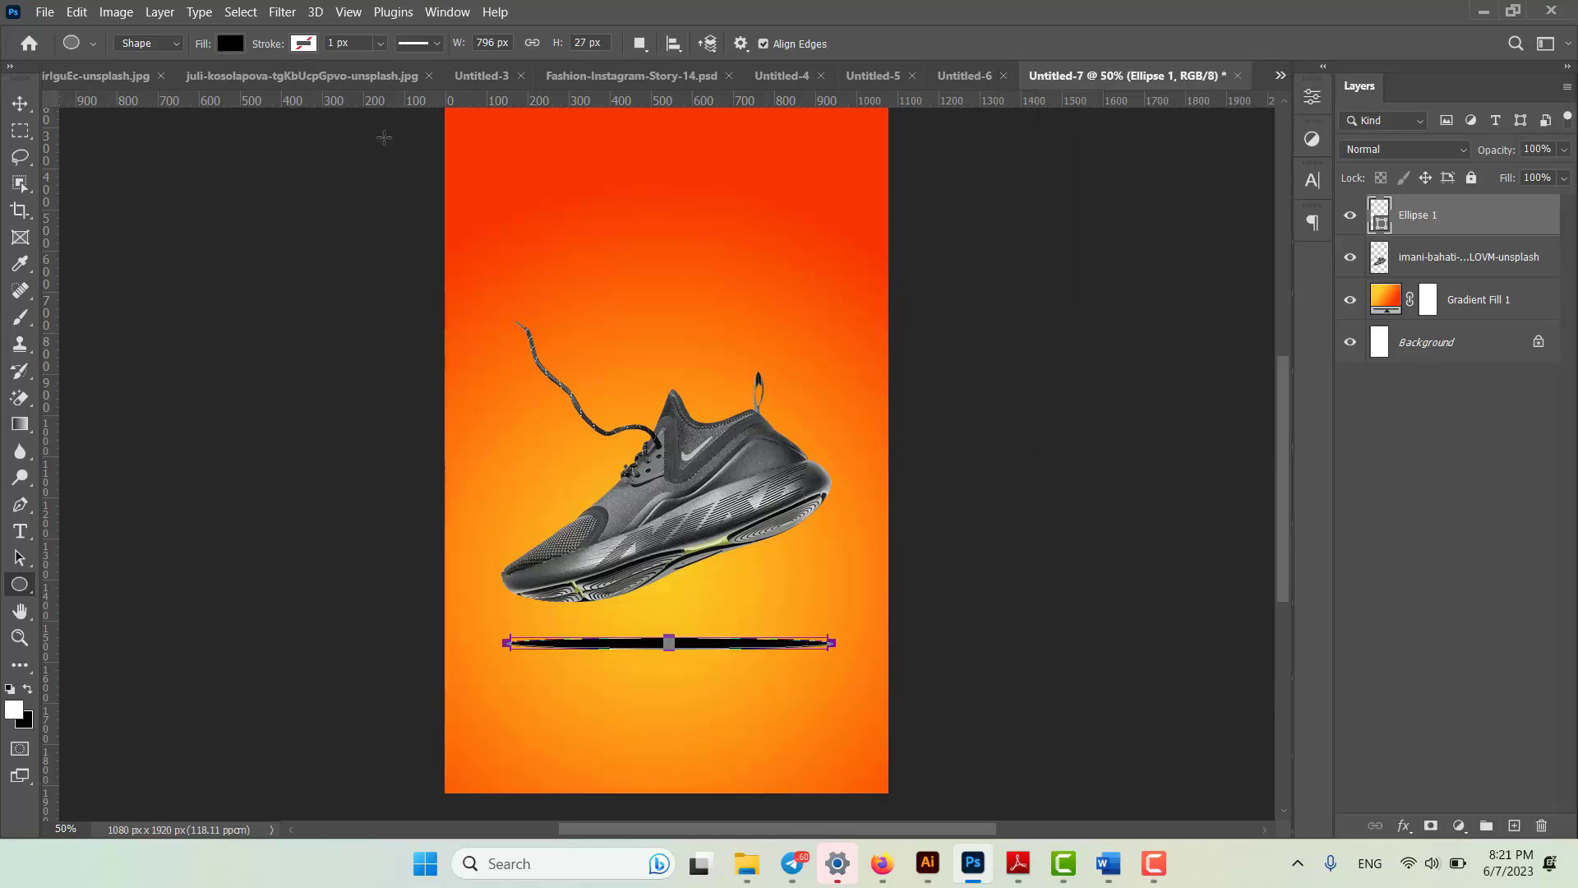
# Convert the black ellipse to a smart object and apply a Gaussian Blur with a 27.7 px radius
pyautogui.click(21, 104)
pyautogui.click(780, 434)
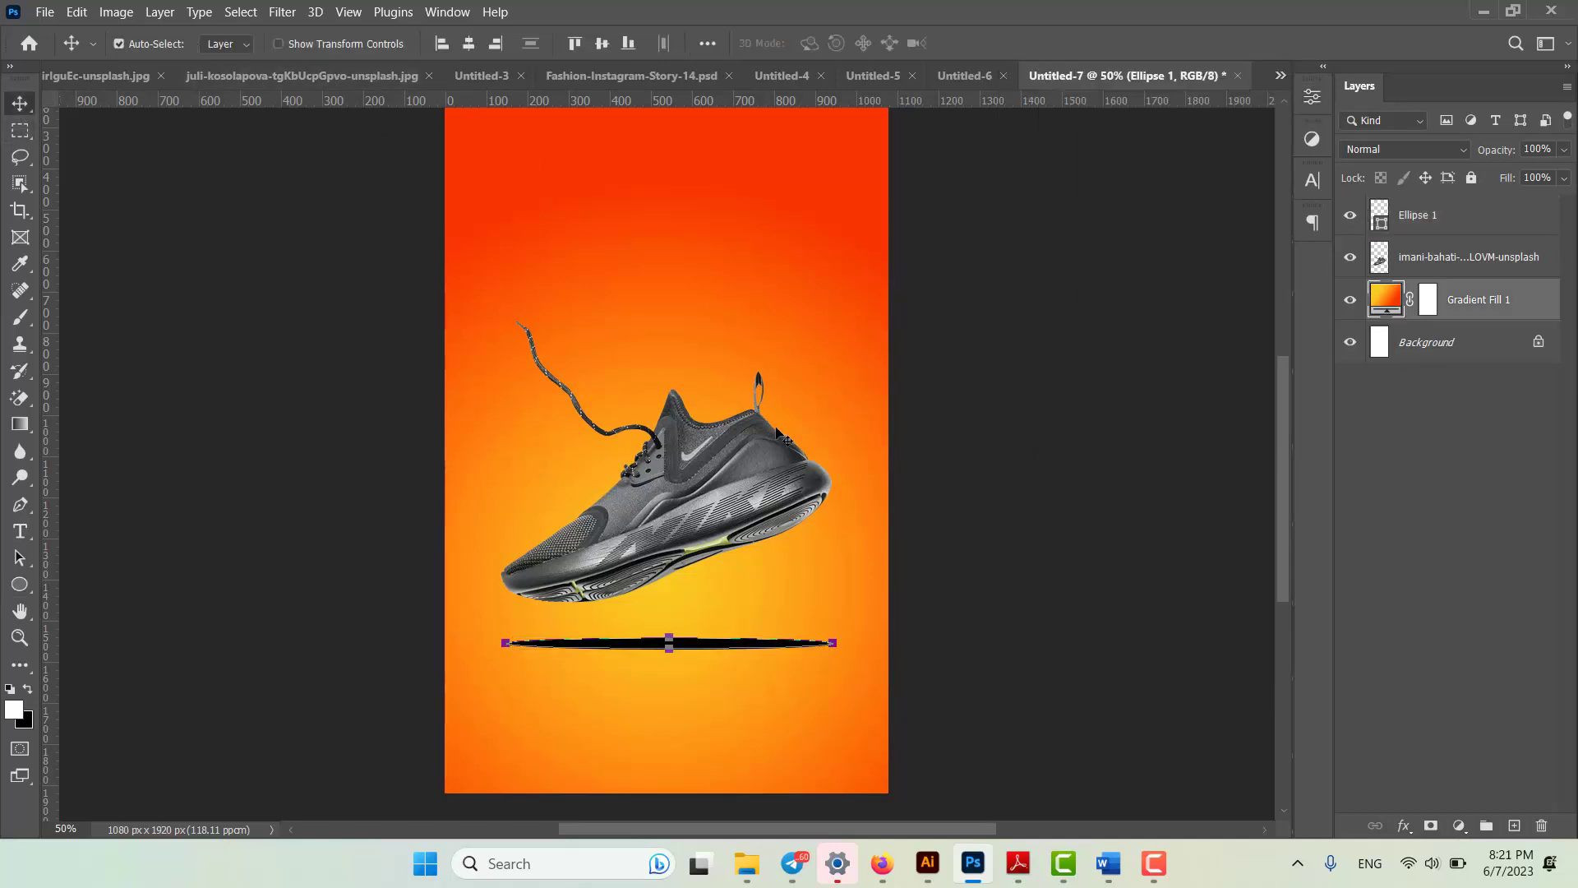
pyautogui.click(682, 645)
pyautogui.click(282, 12)
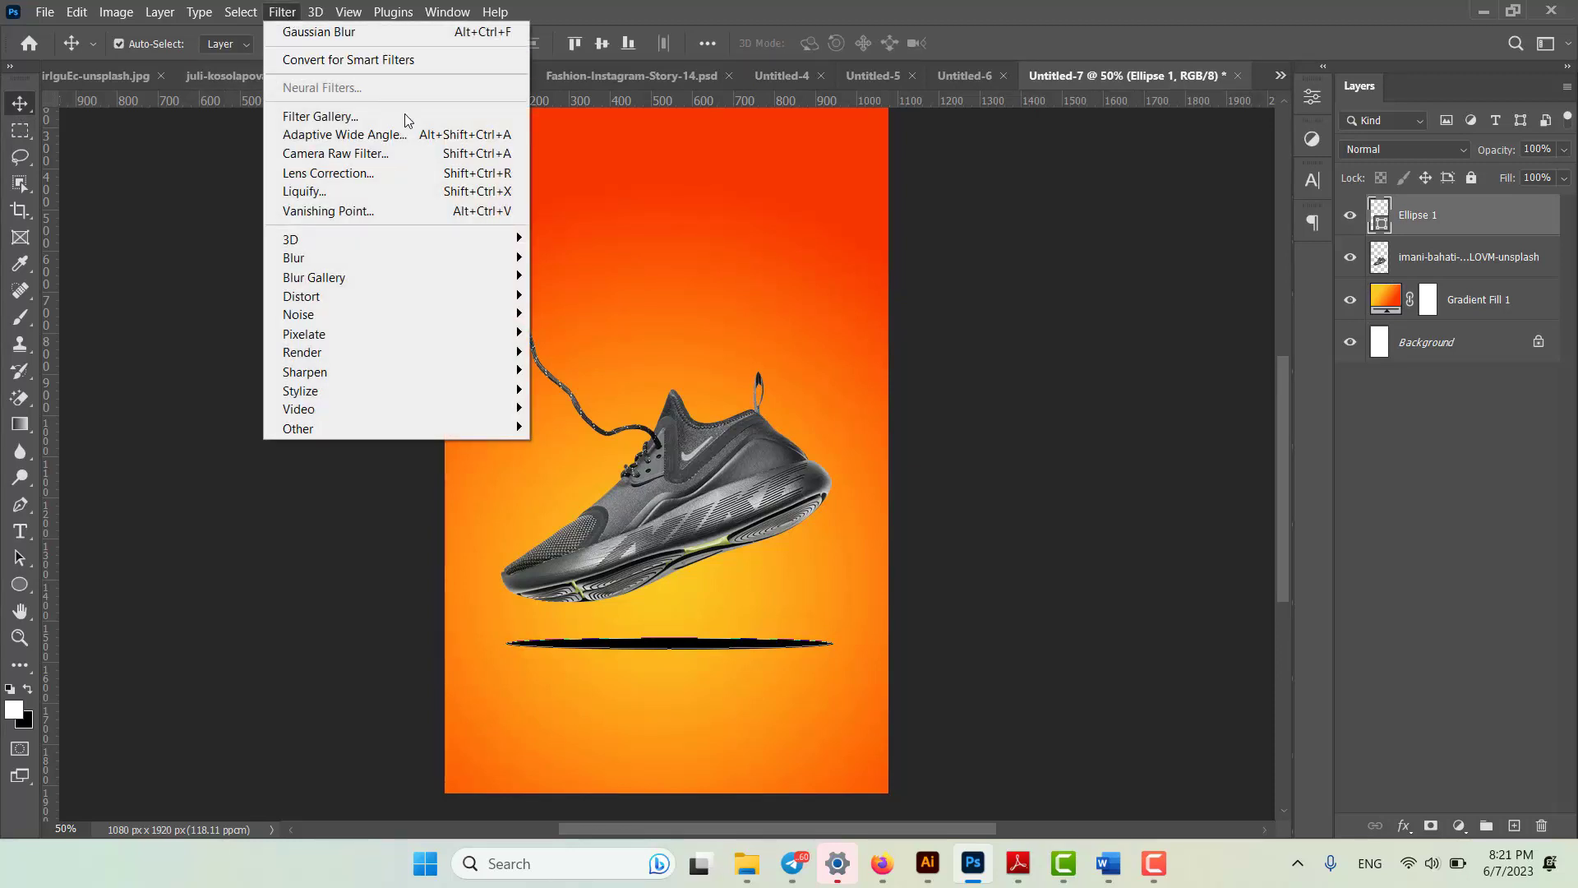
pyautogui.moveTo(443, 257)
pyautogui.click(605, 333)
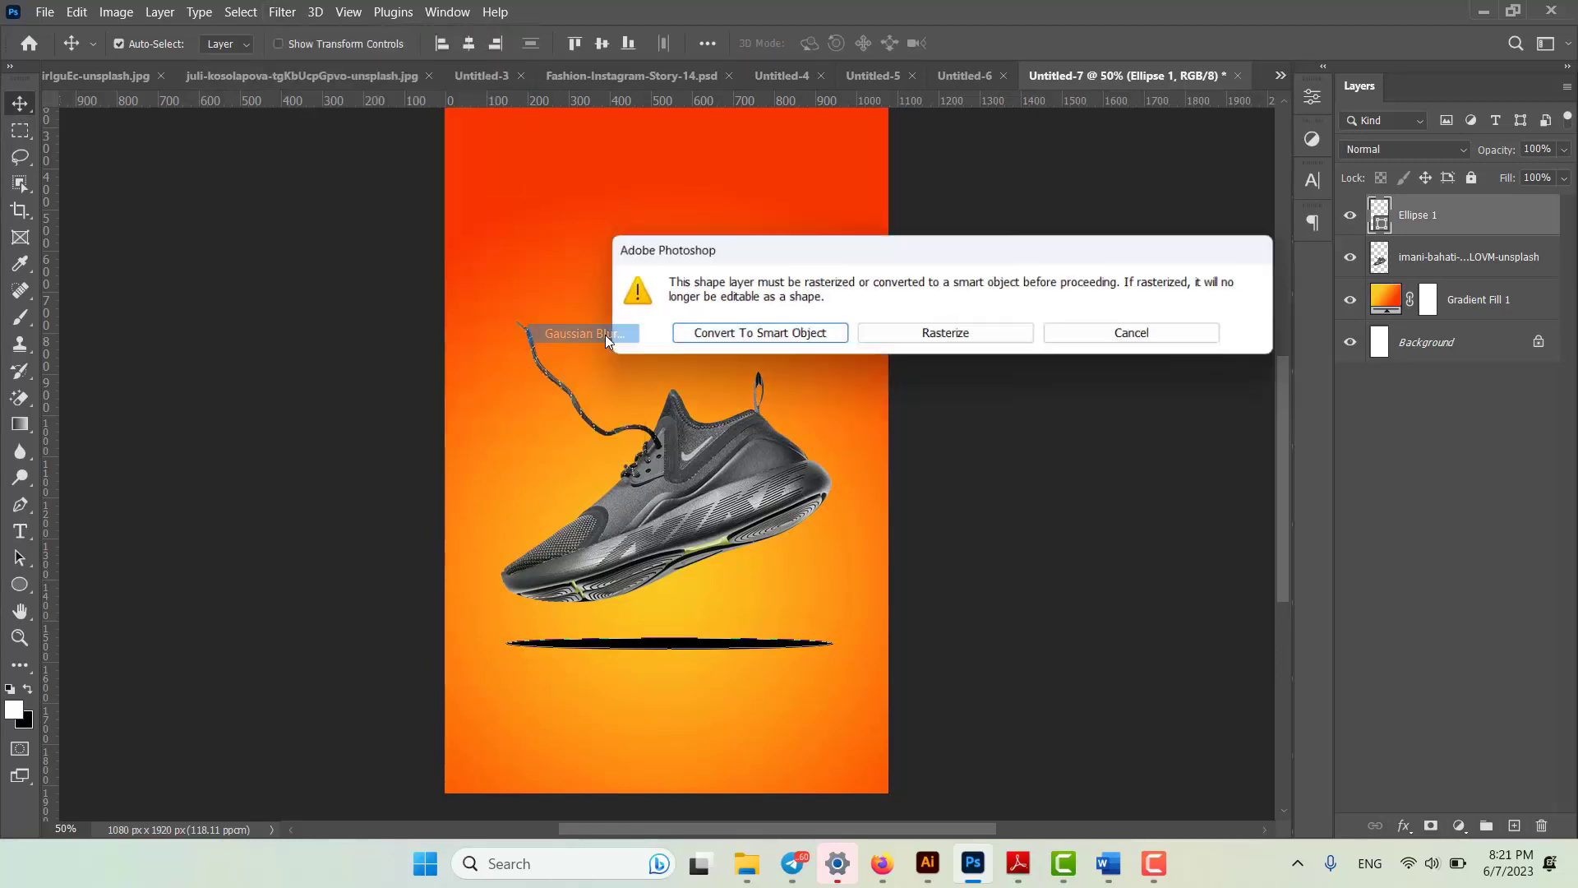
pyautogui.click(810, 335)
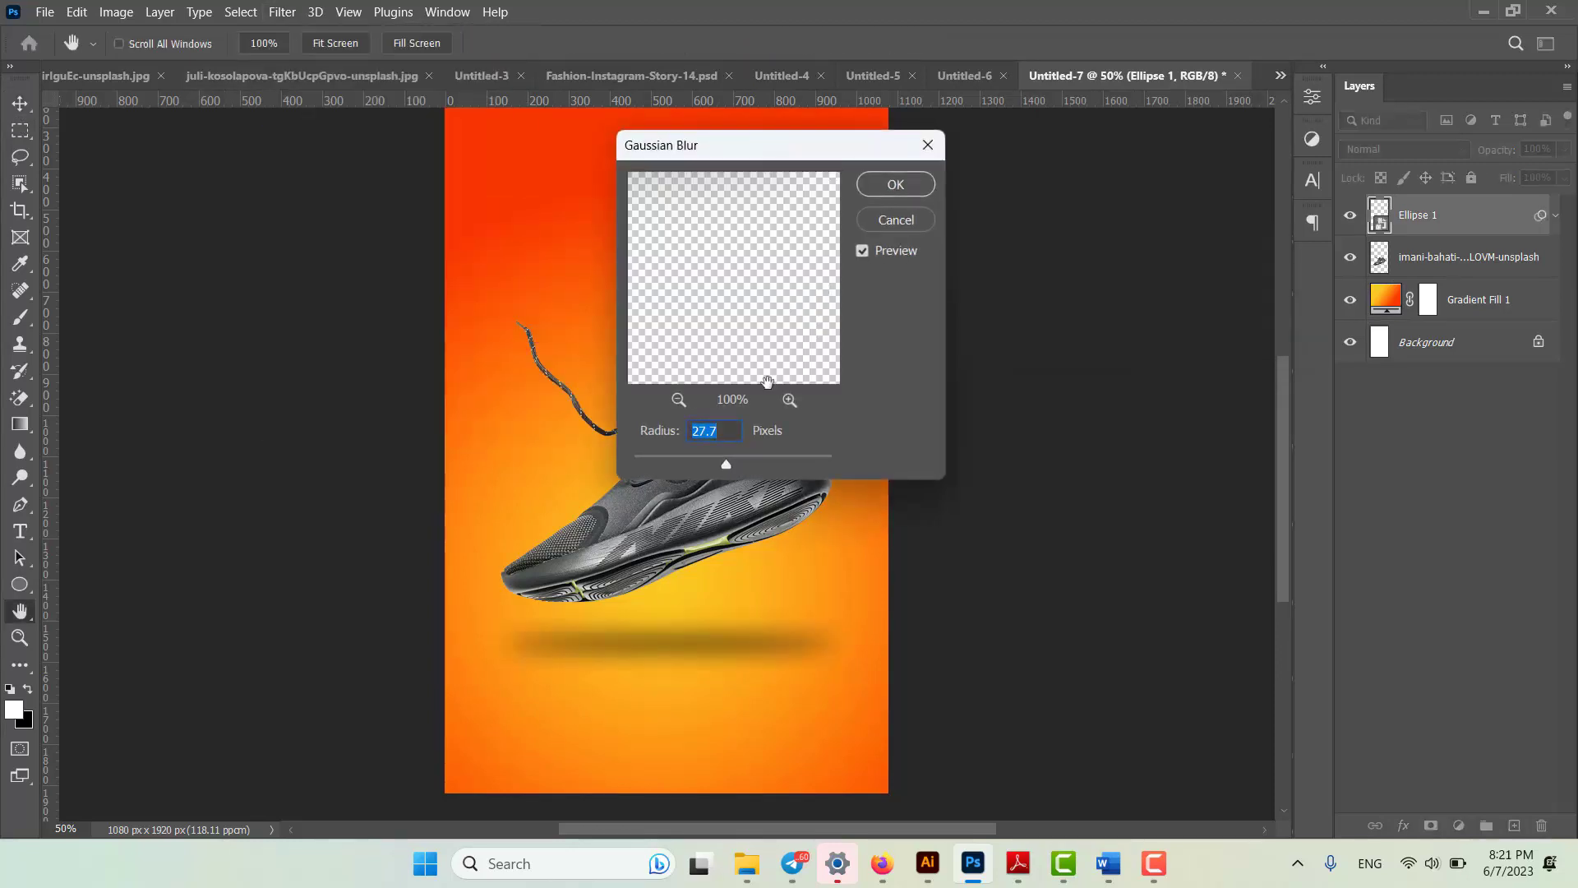
pyautogui.click(881, 196)
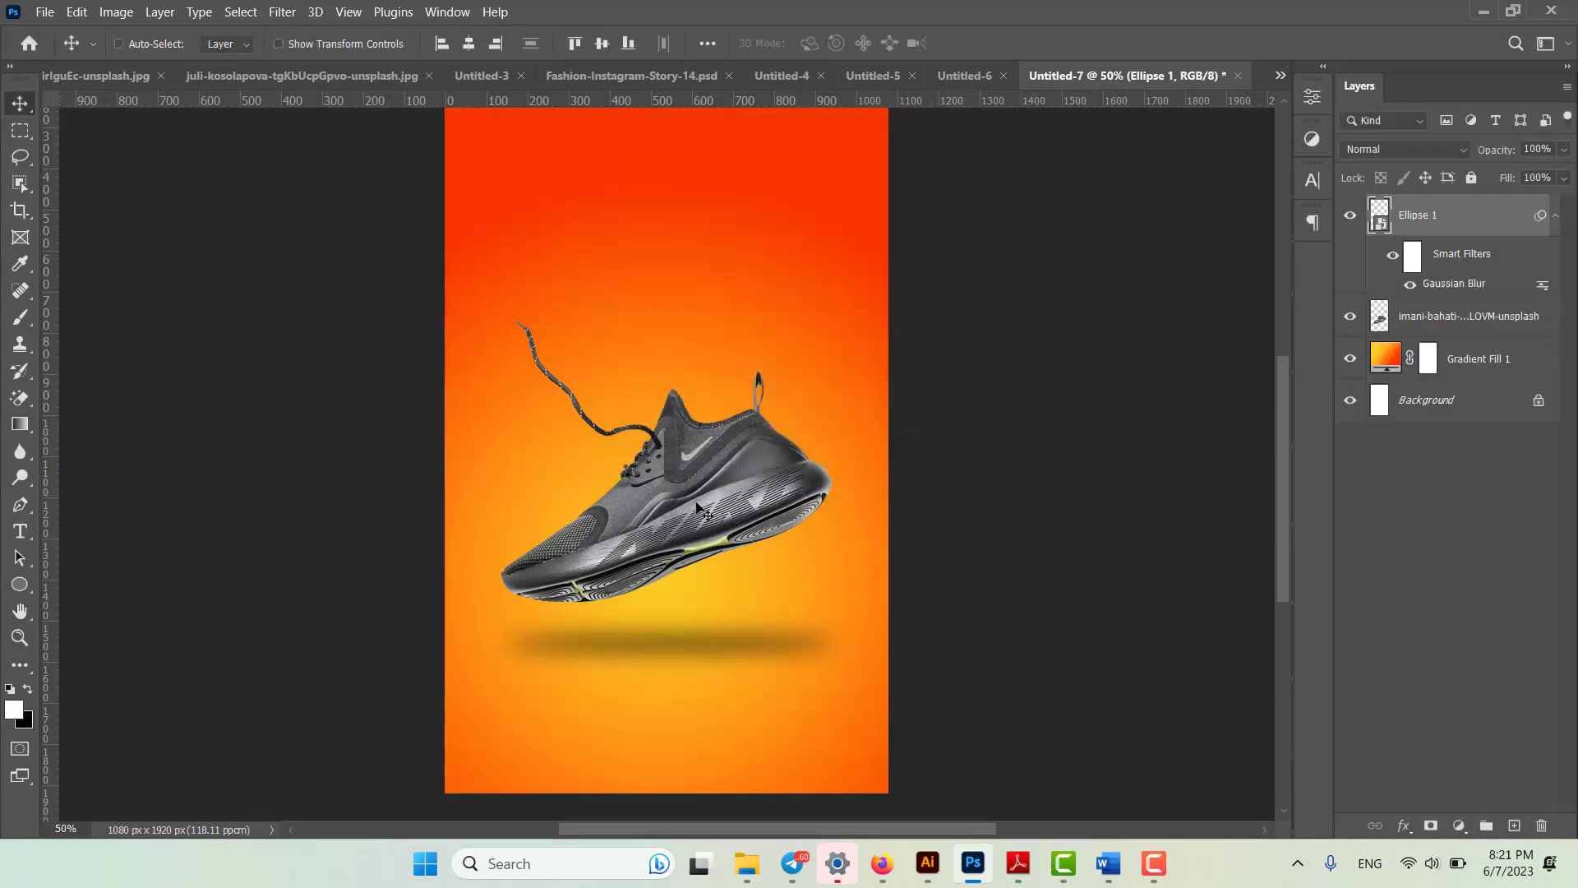
# Flatten the blurred shadow to about 56% height and fit its width to the shoe above it
pyautogui.hotkey('ctrl', 't')
pyautogui.moveTo(669, 643); pyautogui.dragTo(513, 646)
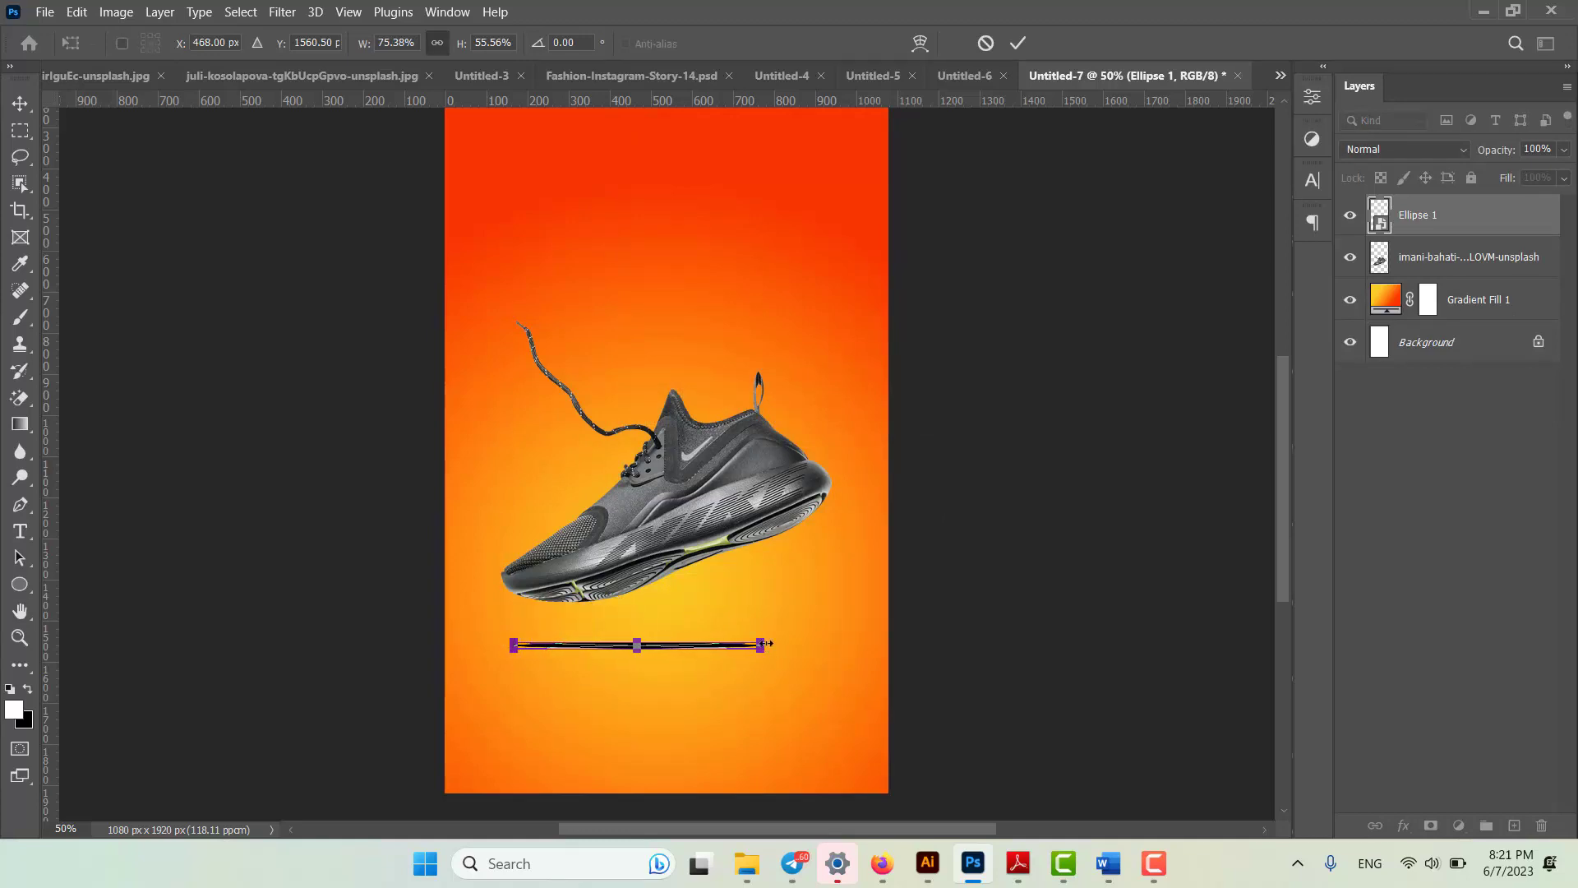
pyautogui.moveTo(771, 644); pyautogui.dragTo(832, 645)
pyautogui.press('Return')
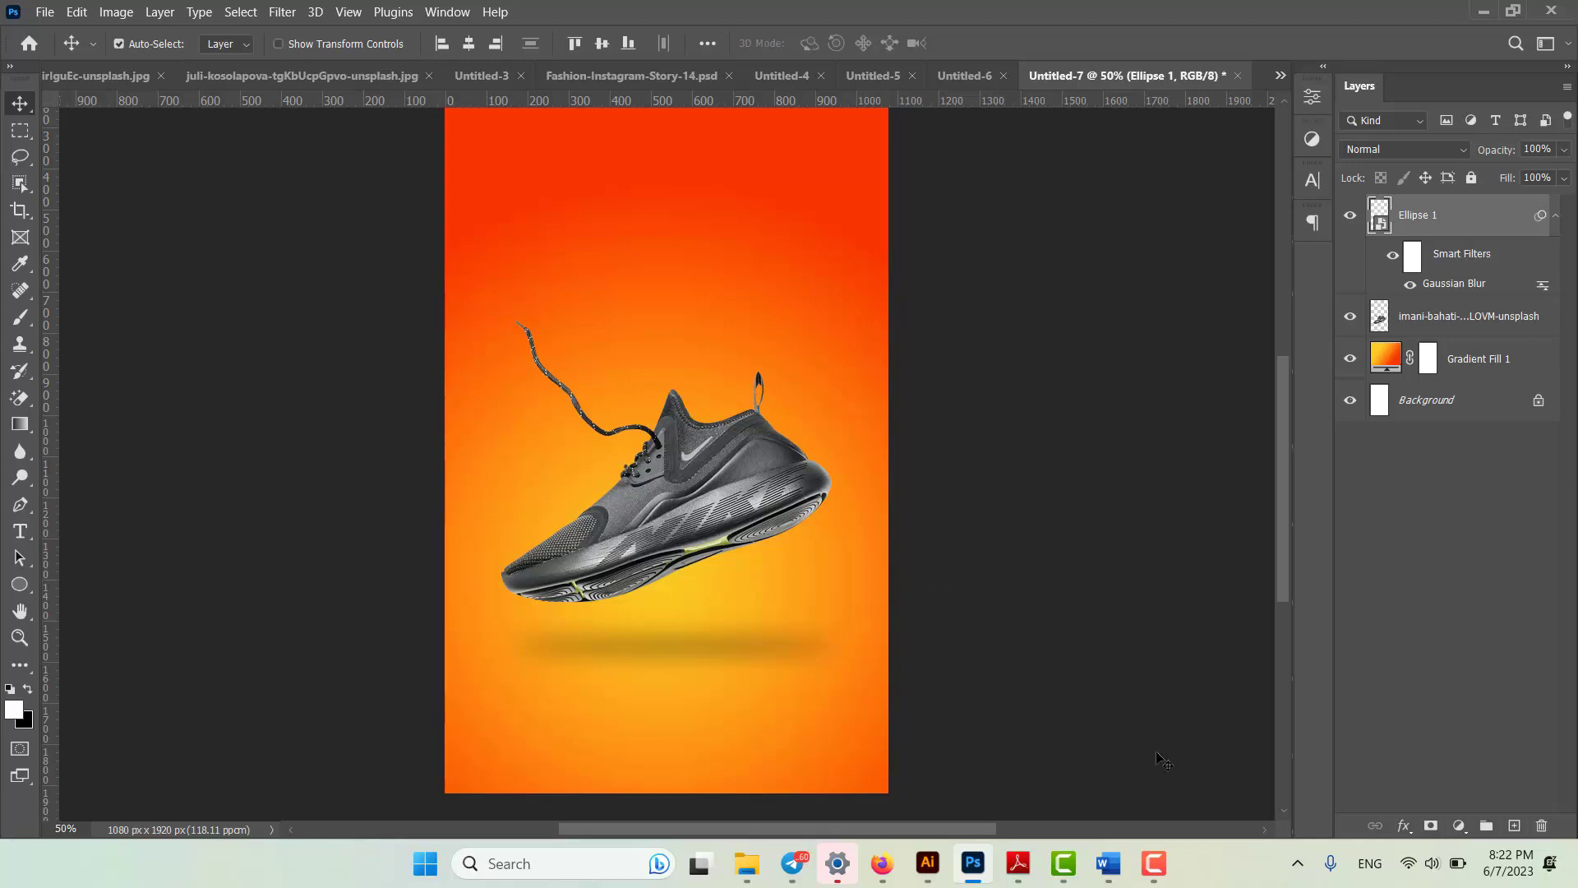
pyautogui.click(1154, 862)
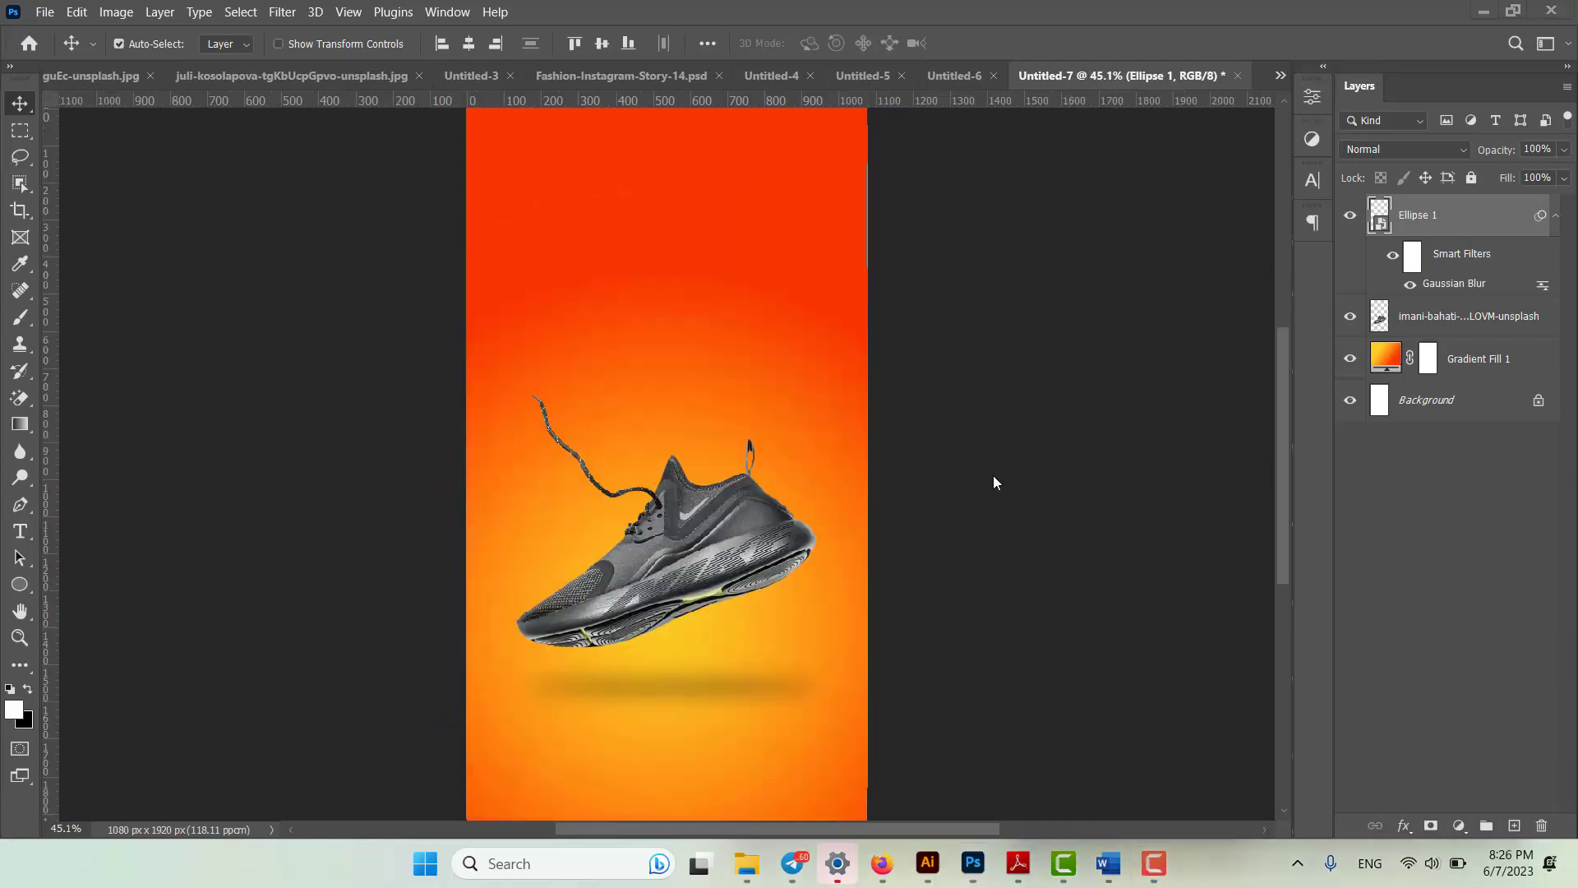
# Place Shine-Rays.png from the shoes folder over the poster at its default size
pyautogui.moveTo(747, 847)
pyautogui.click(643, 765)
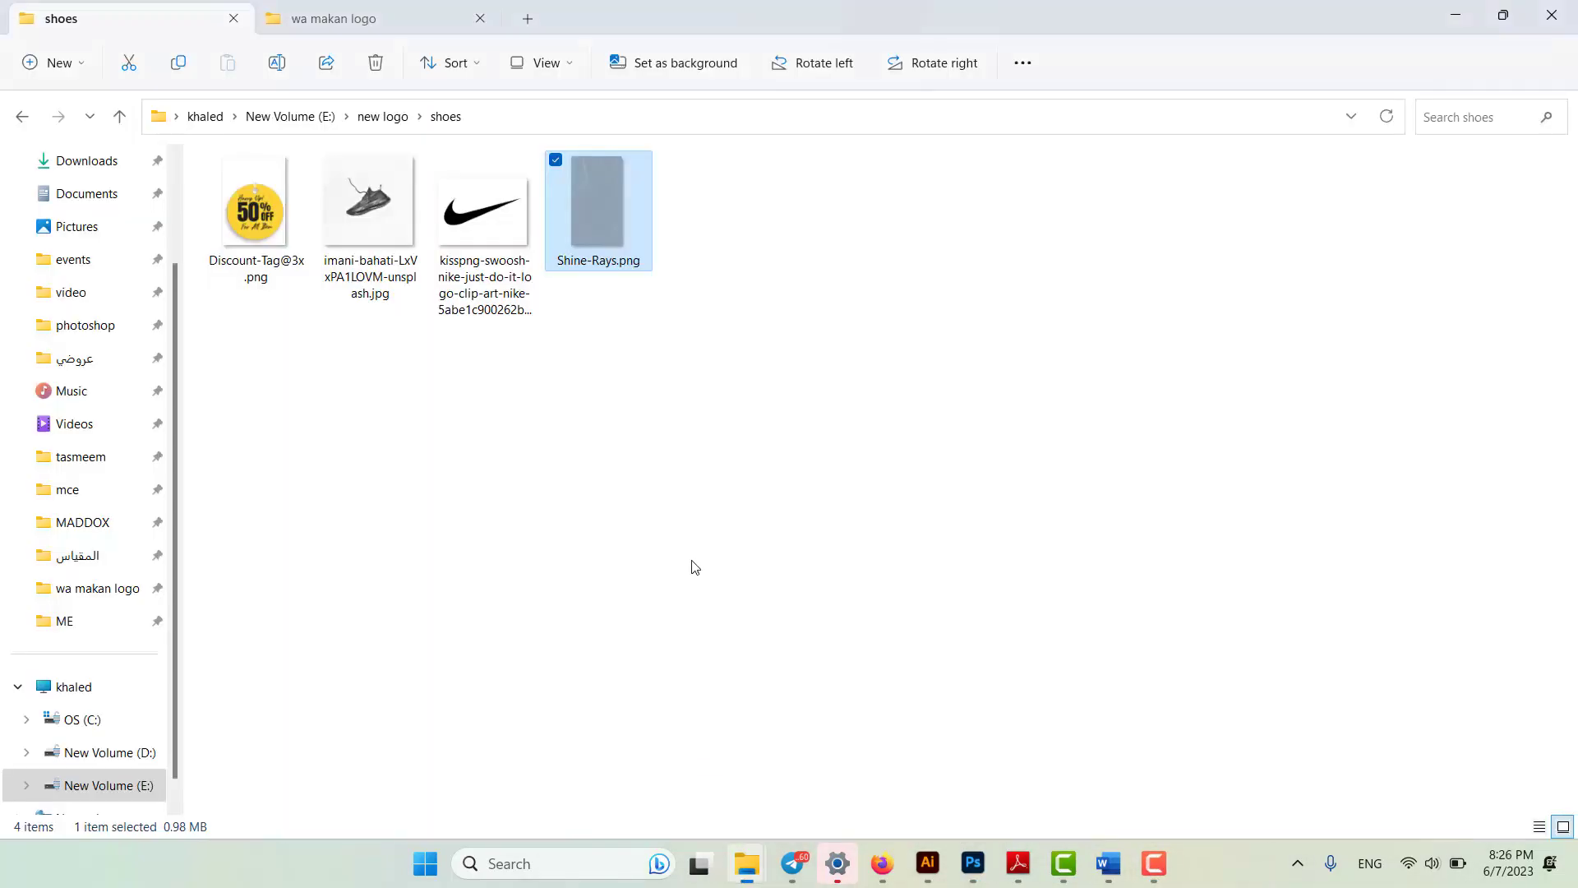
pyautogui.moveTo(608, 235); pyautogui.dragTo(766, 535)
pyautogui.press('Return')
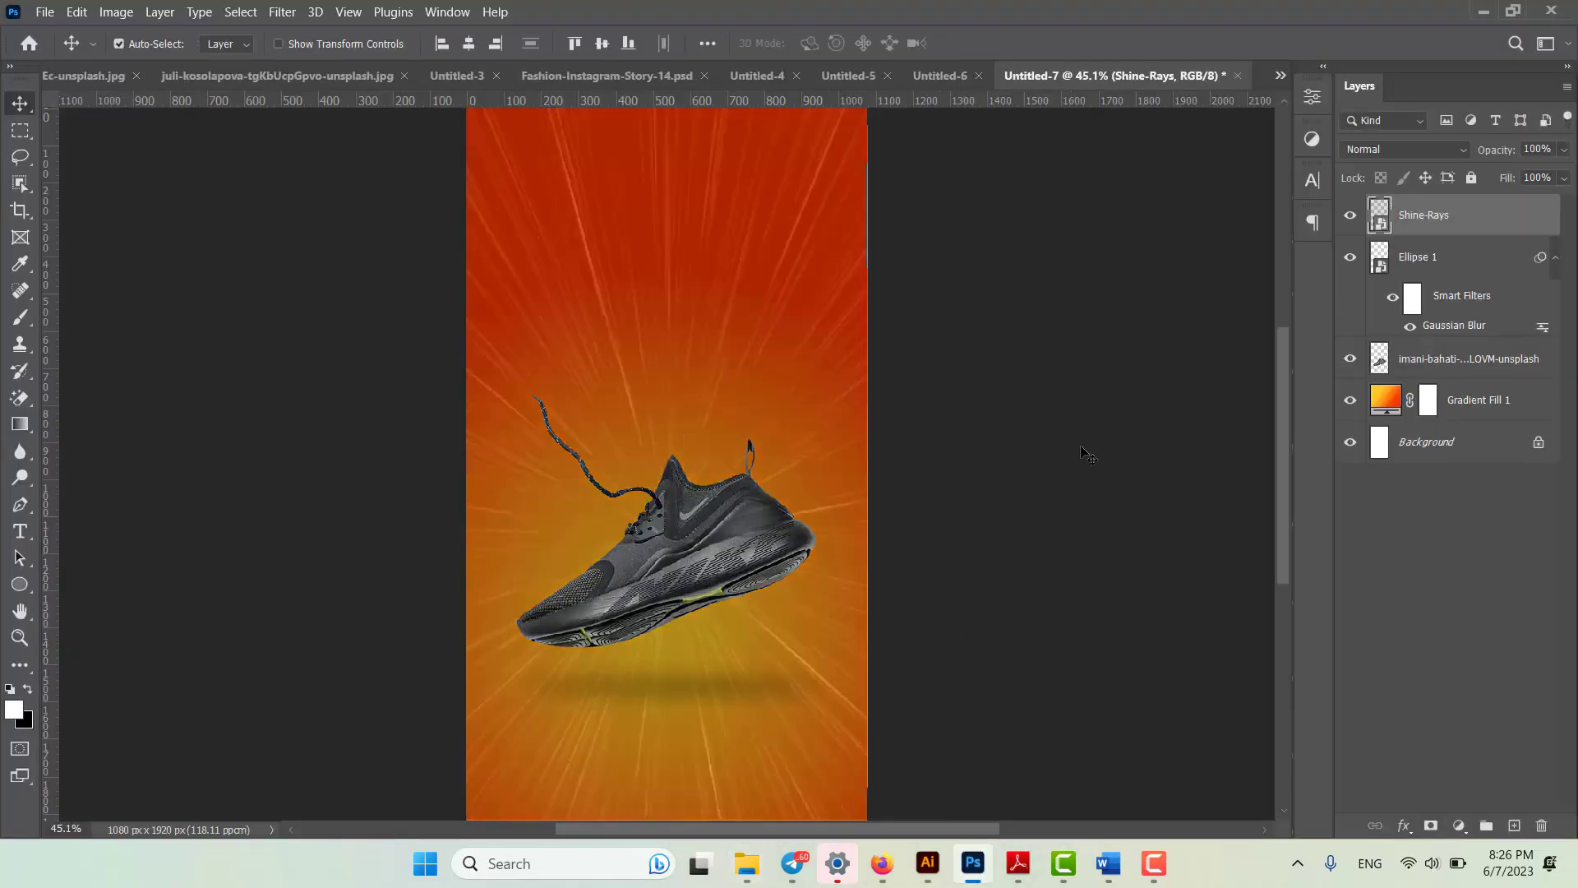
pyautogui.click(1133, 386)
# Move the Shine-Rays layer directly beneath the shoe layer and set its blend mode to Screen
pyautogui.moveTo(1427, 231); pyautogui.dragTo(1412, 373)
pyautogui.scroll(-1, 950, 535)
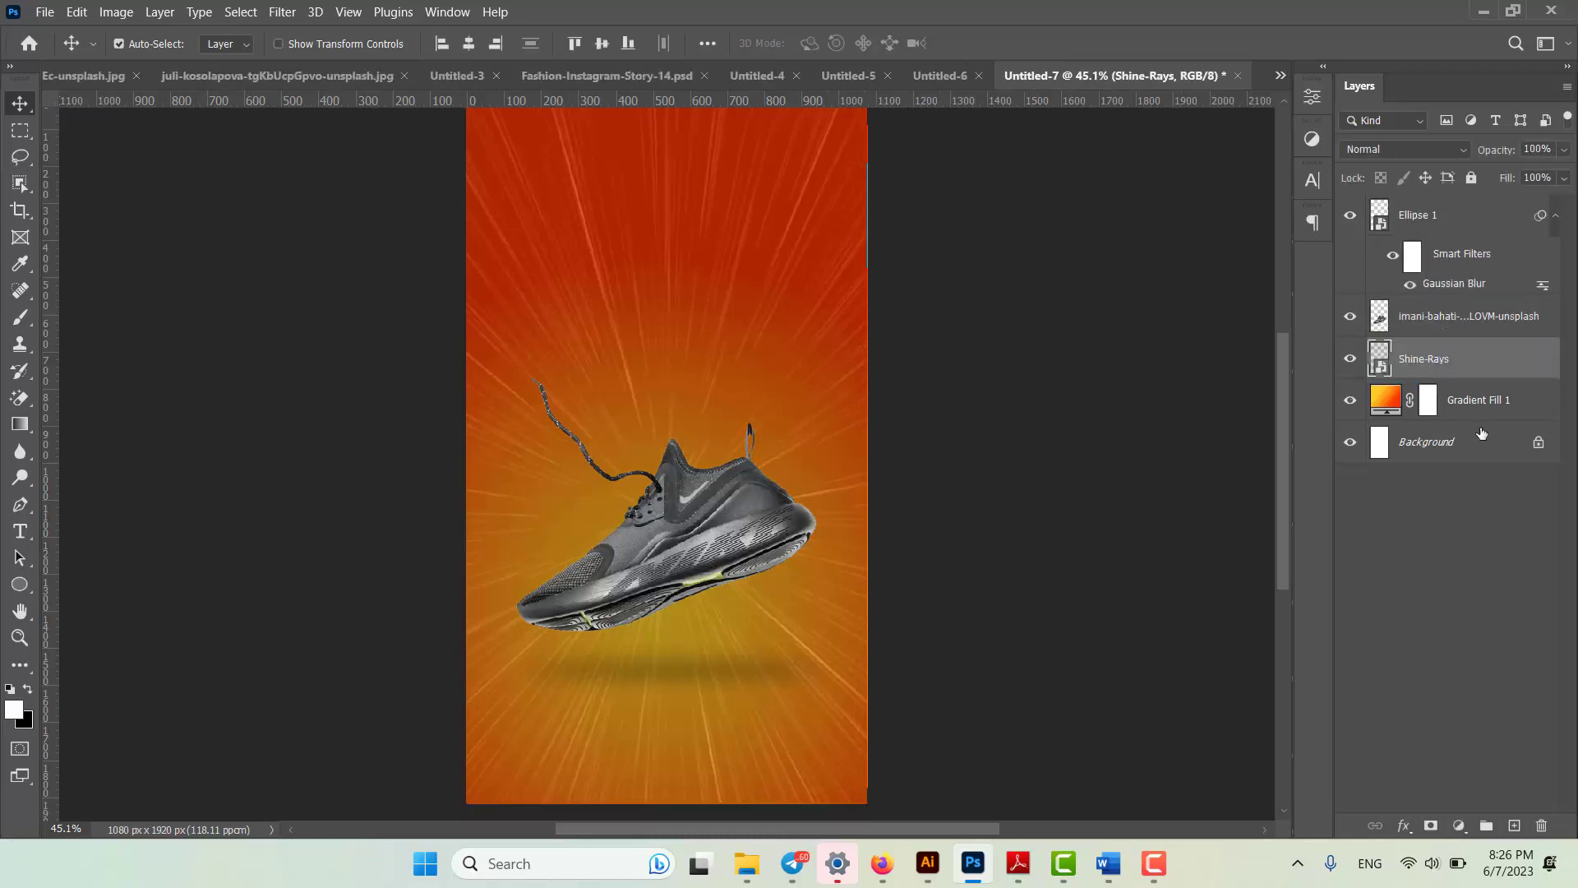
pyautogui.click(1407, 149)
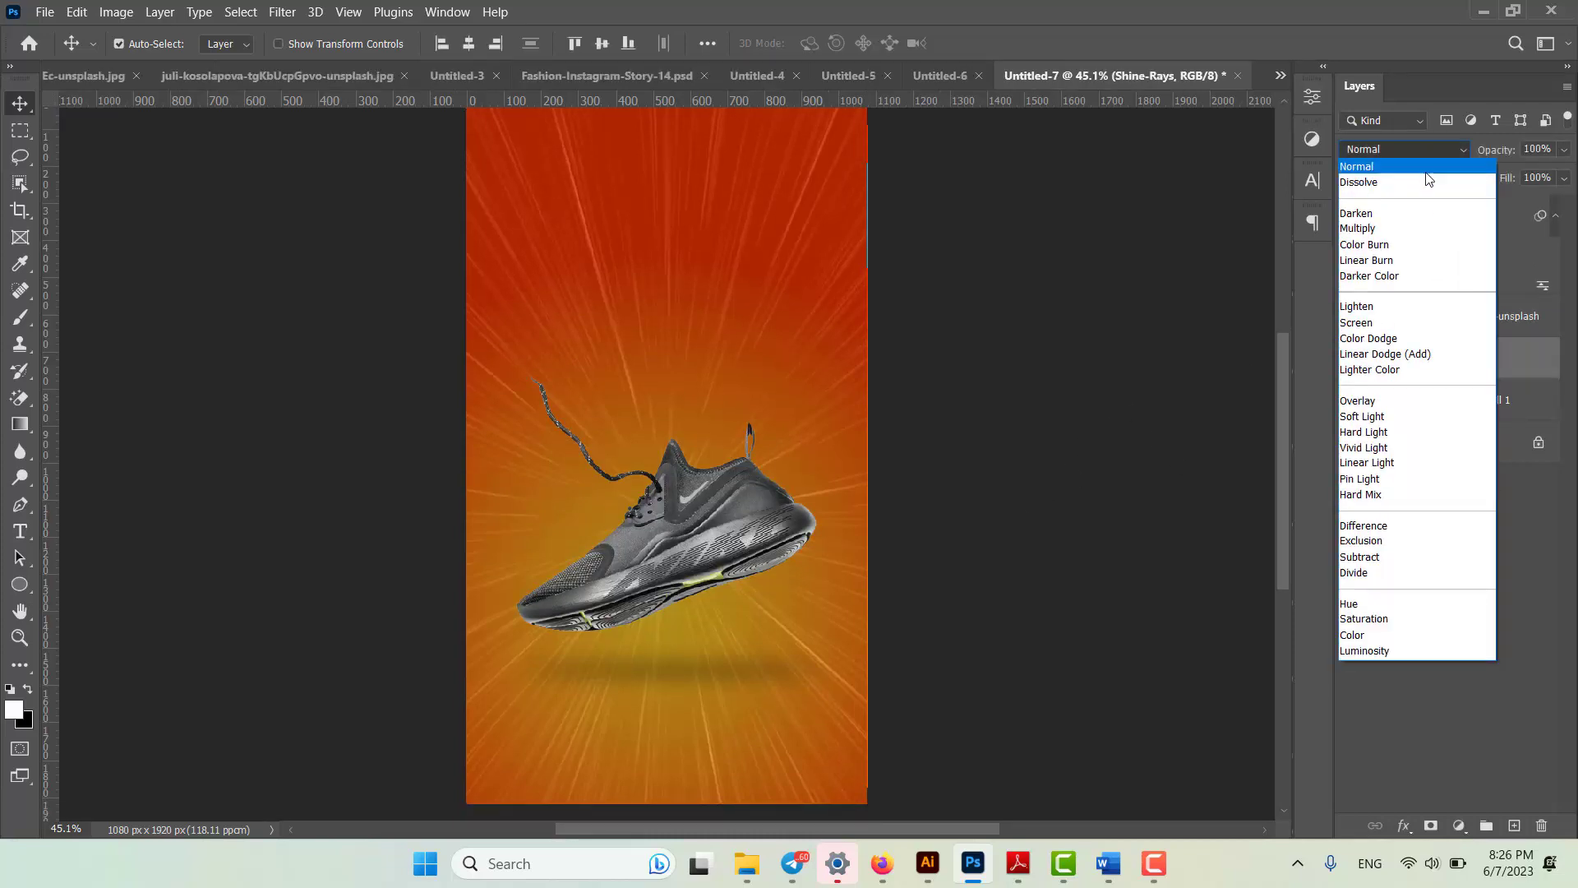
pyautogui.click(1411, 324)
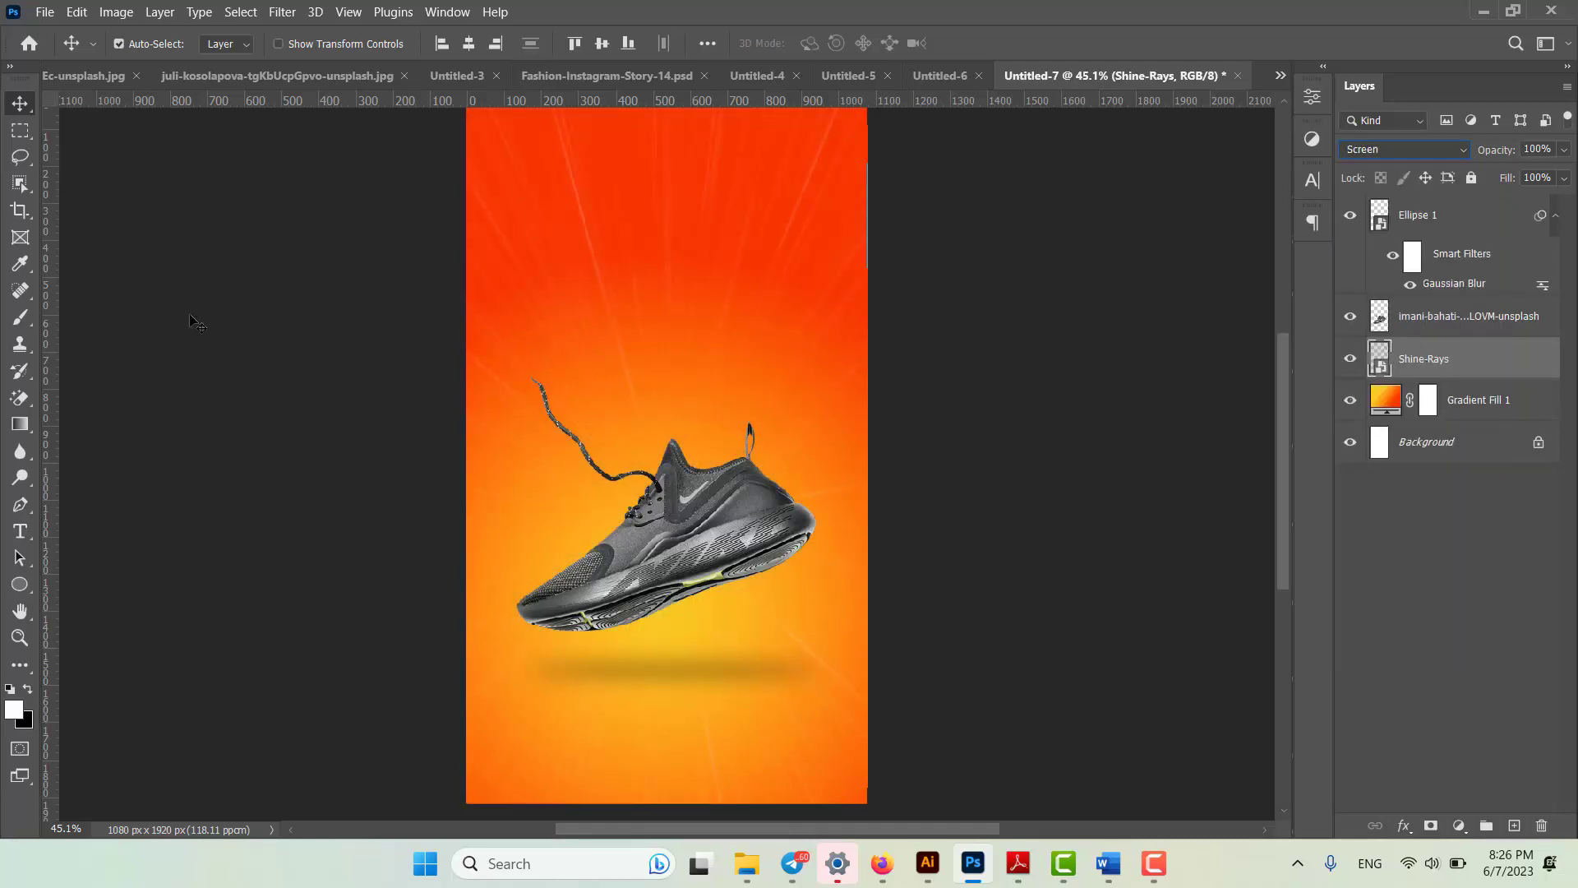
# Add the heading FEET NEED HUGS TOO on four stacked lines behind the shoe and move it to the poster's upper left
pyautogui.click(20, 531)
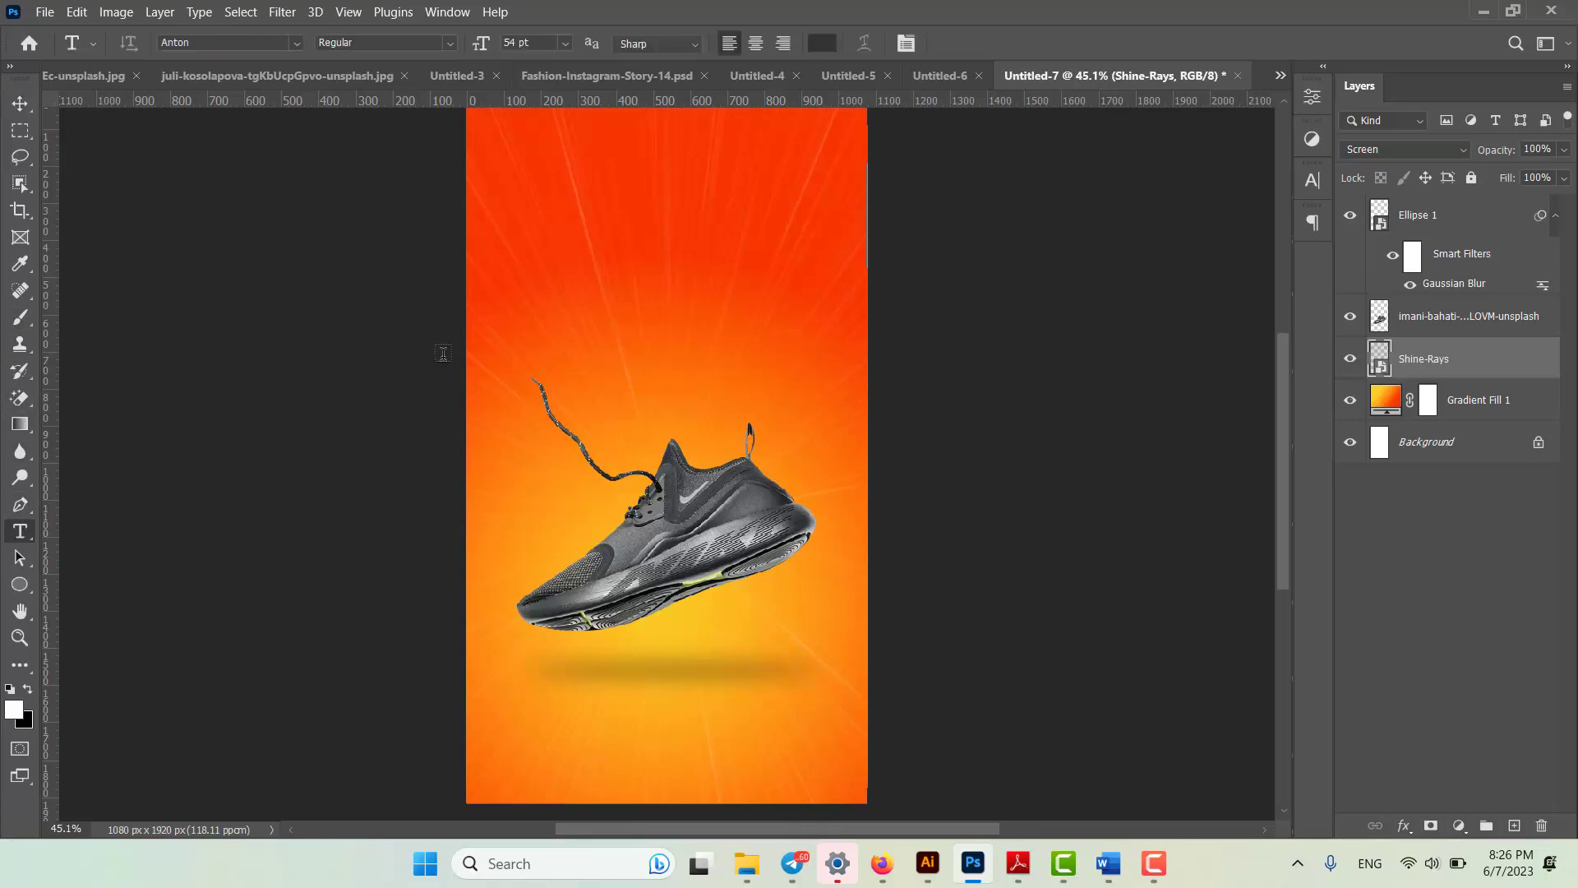
pyautogui.click(679, 203)
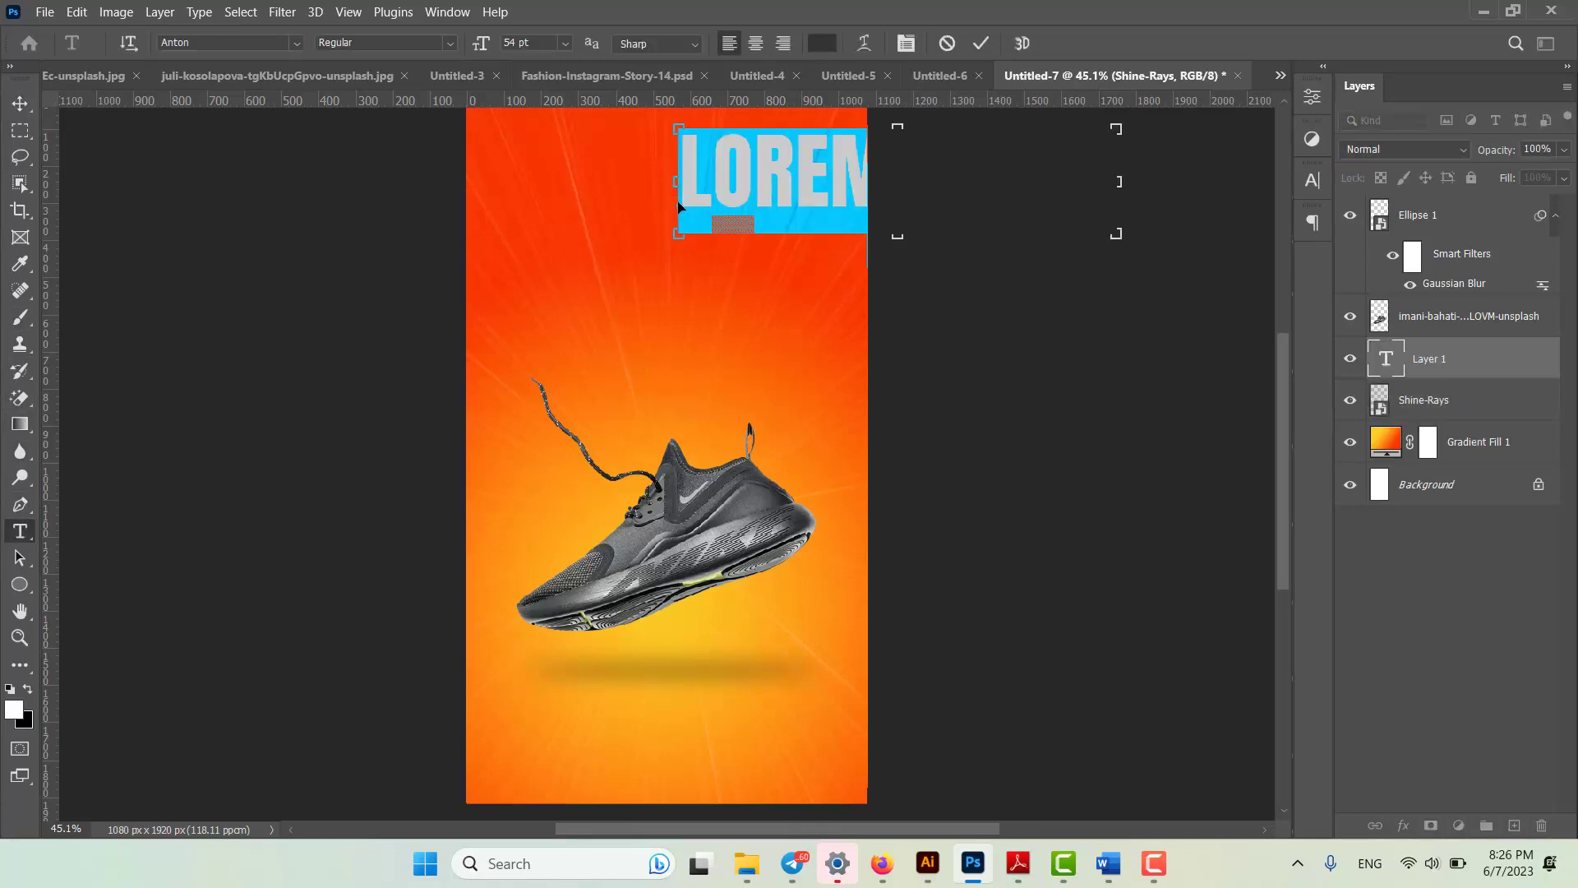
pyautogui.write('FEET NEED HUGS TOO')
pyautogui.click(20, 103)
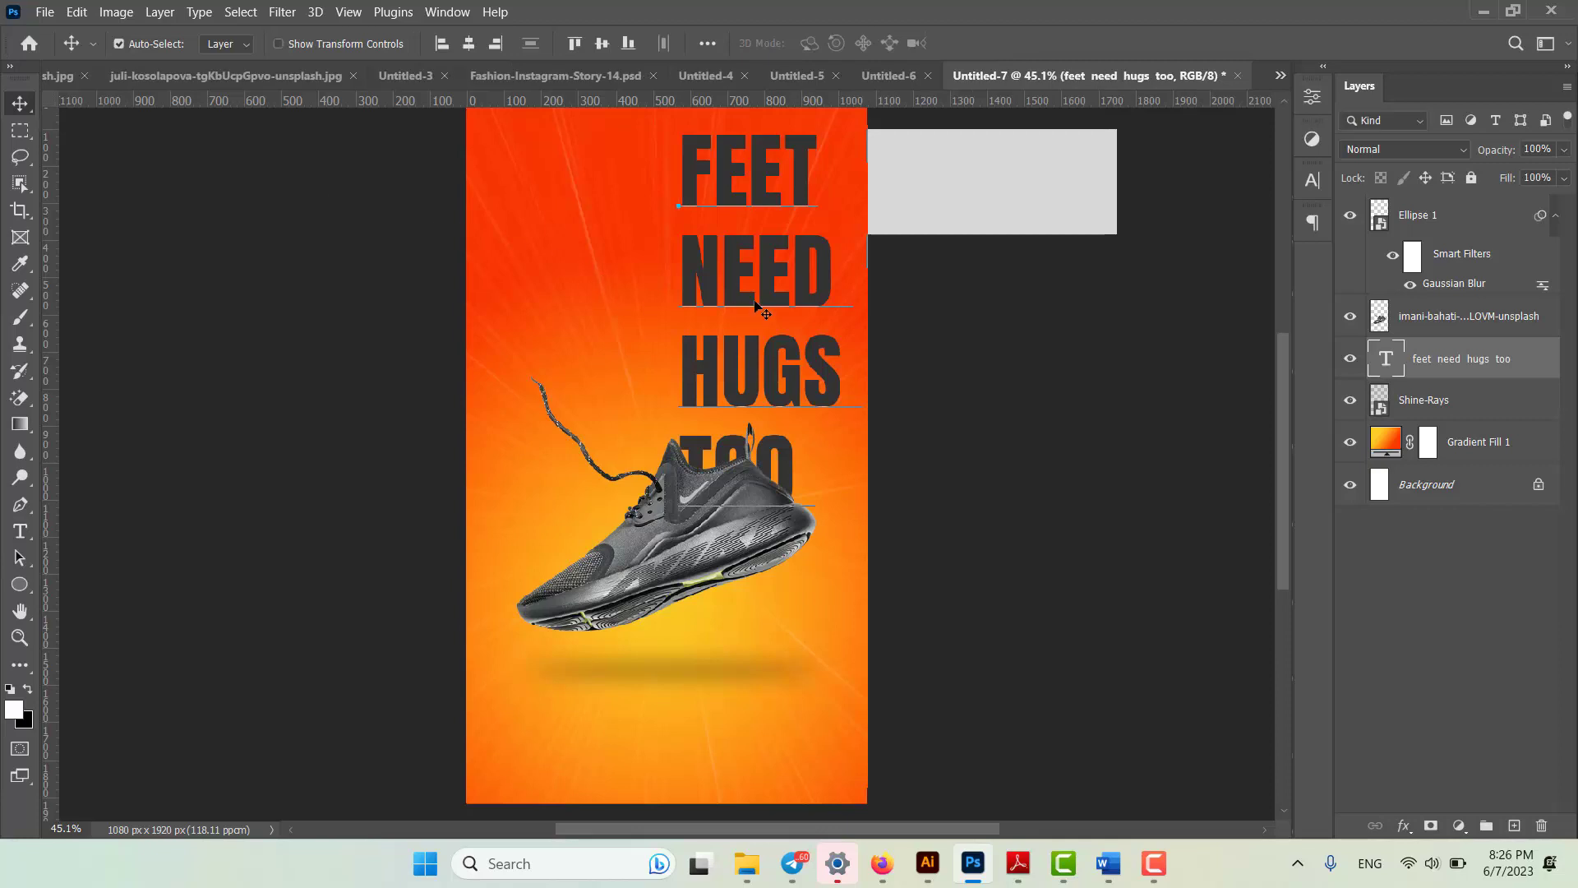
pyautogui.moveTo(762, 299); pyautogui.dragTo(591, 293)
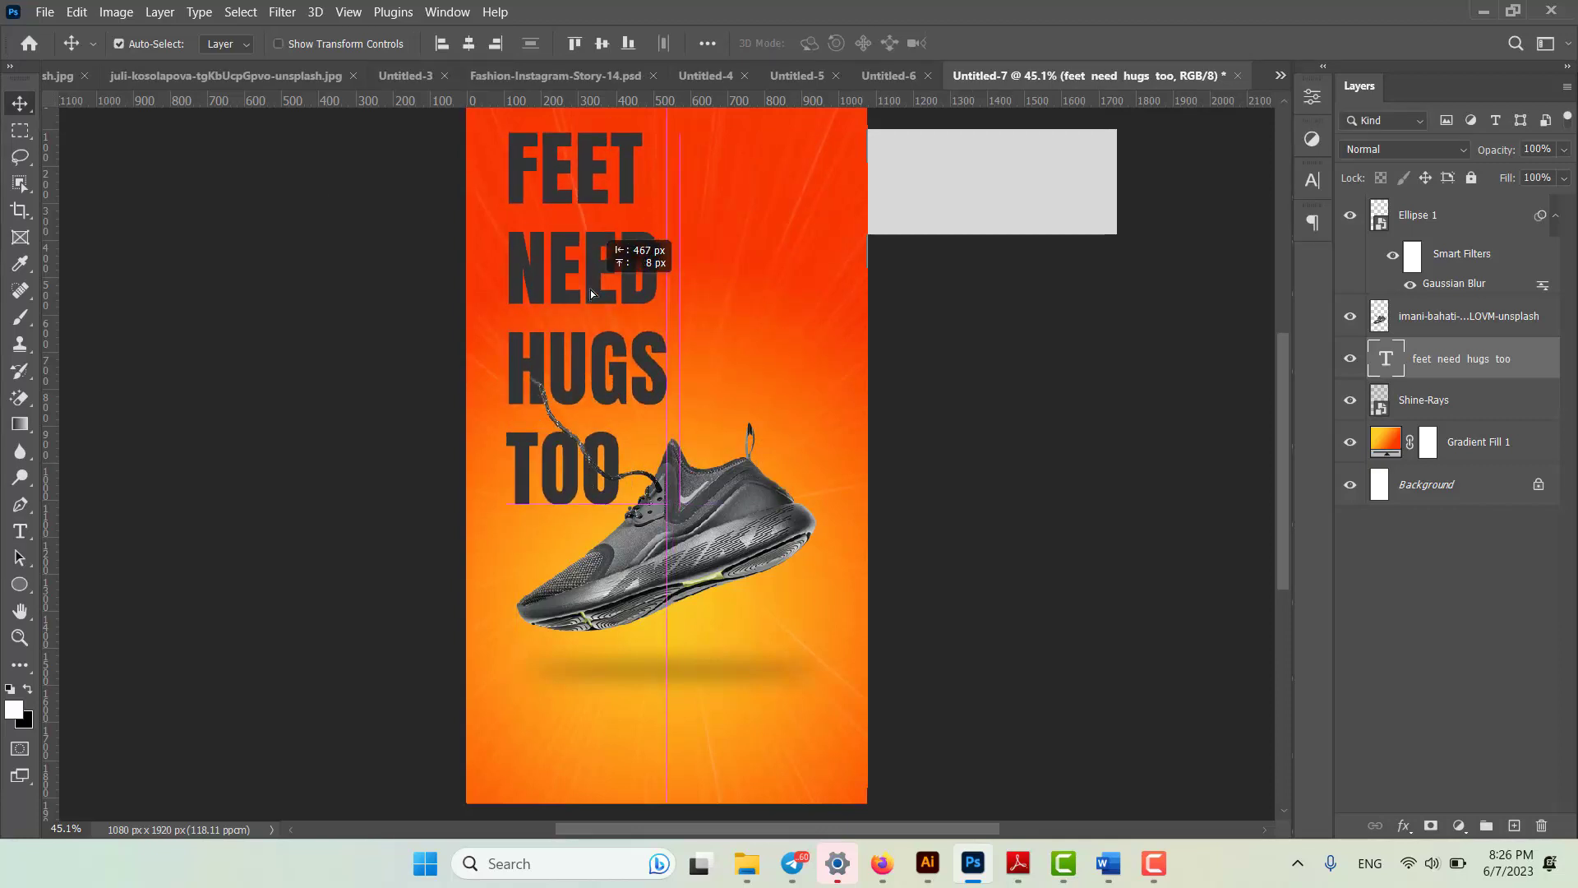
pyautogui.click(784, 464)
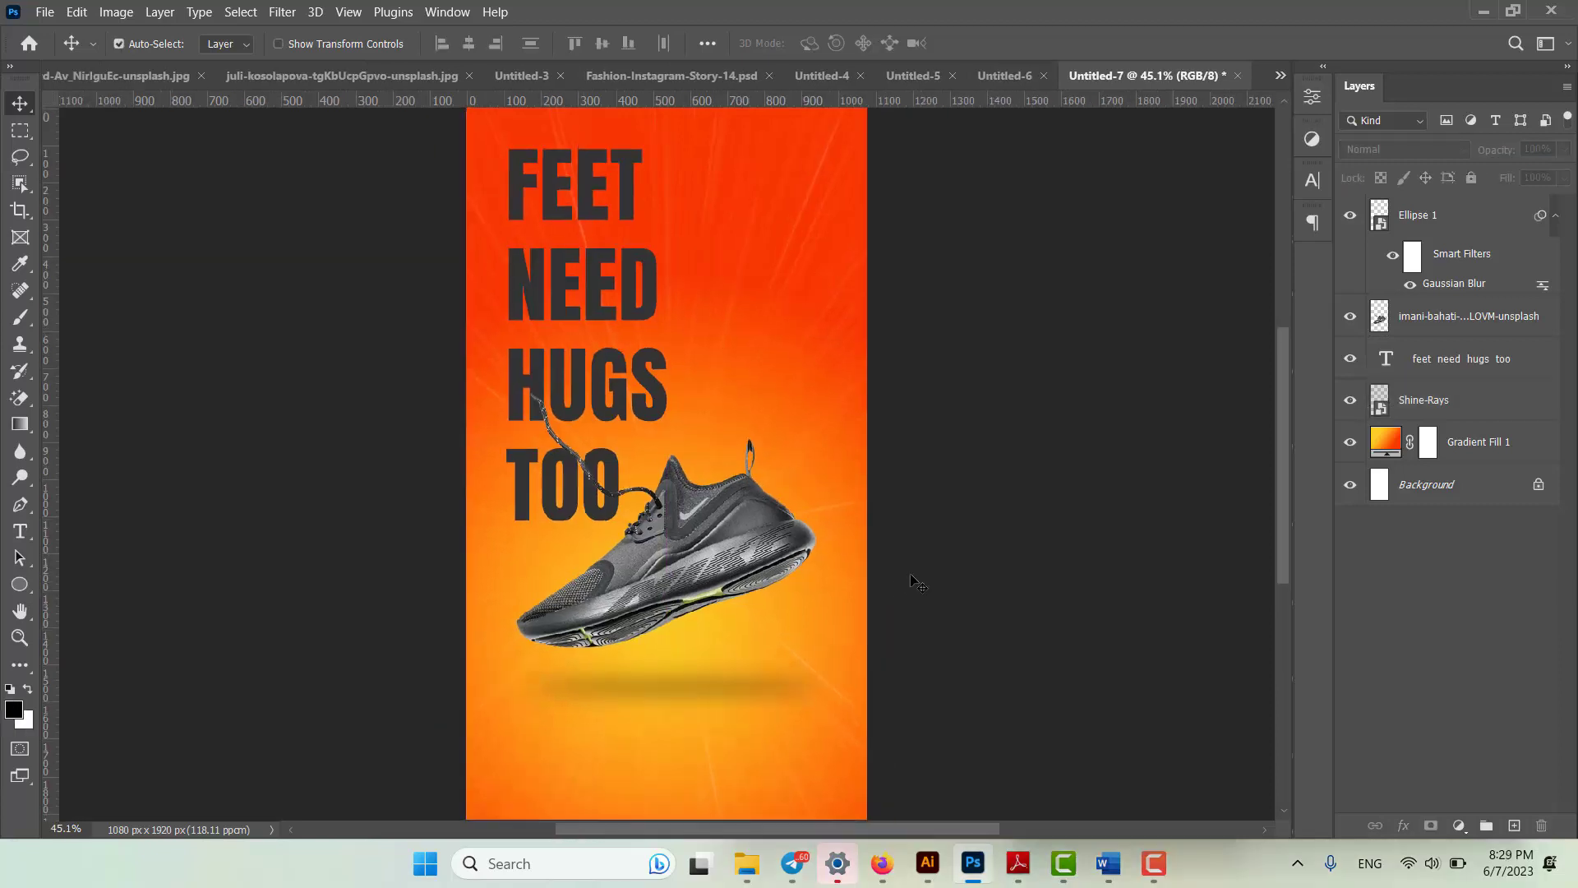
# Add a layer mask to the shoe layer and paint out the lace section crossing the last O of TOO with a 20 px brush
pyautogui.click(465, 594)
pyautogui.hotkey('ctrl', '+')
pyautogui.hotkey('ctrl', '+')
pyautogui.hotkey('ctrl', '+')
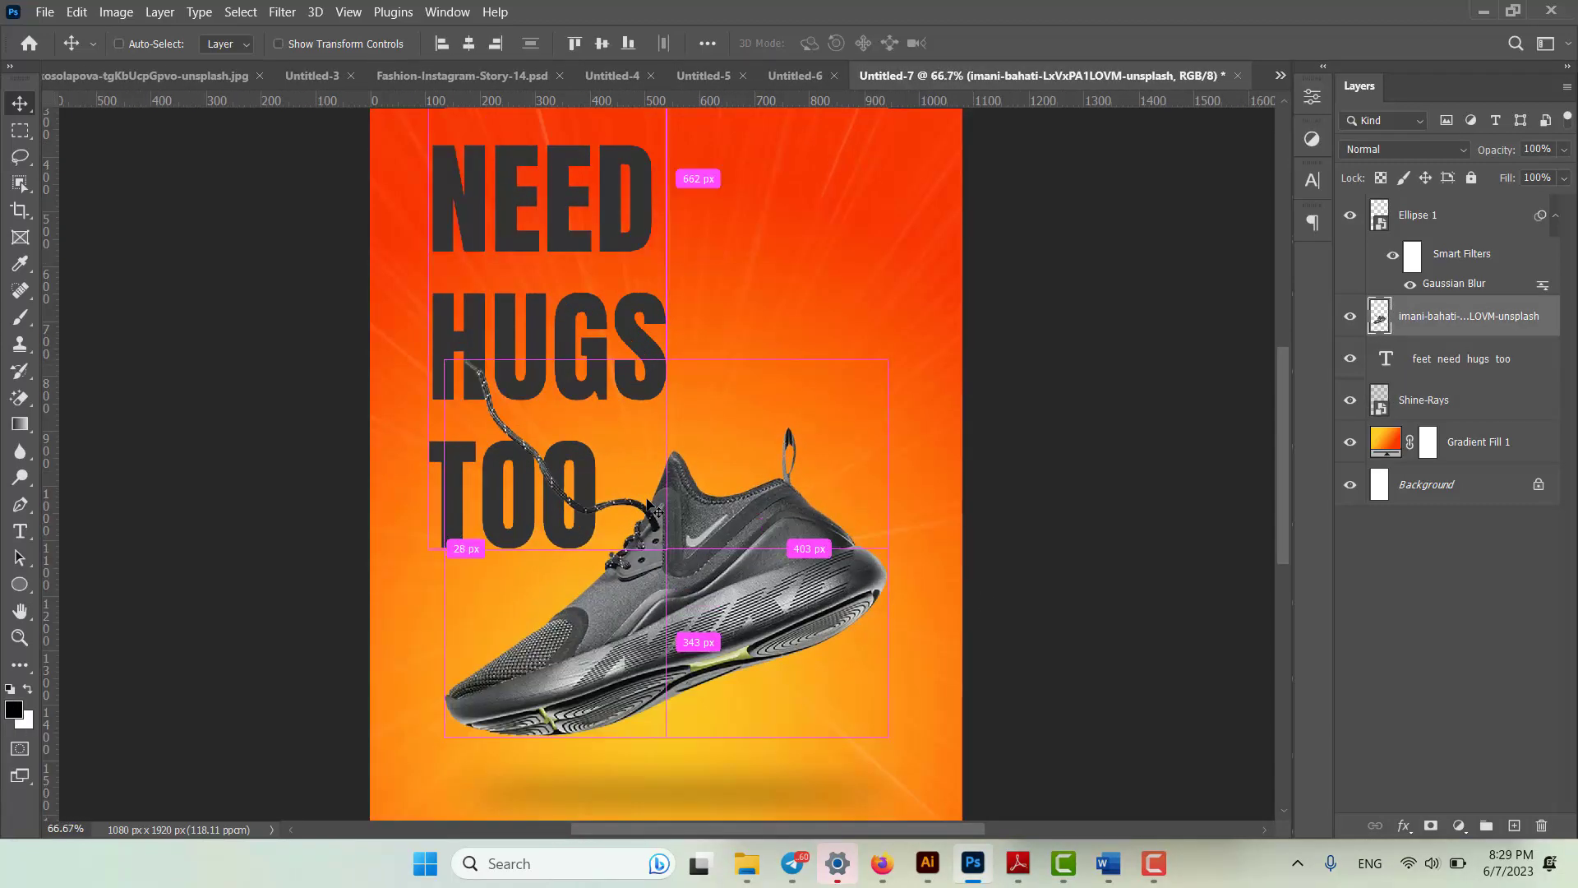
pyautogui.click(1431, 825)
pyautogui.press('b')
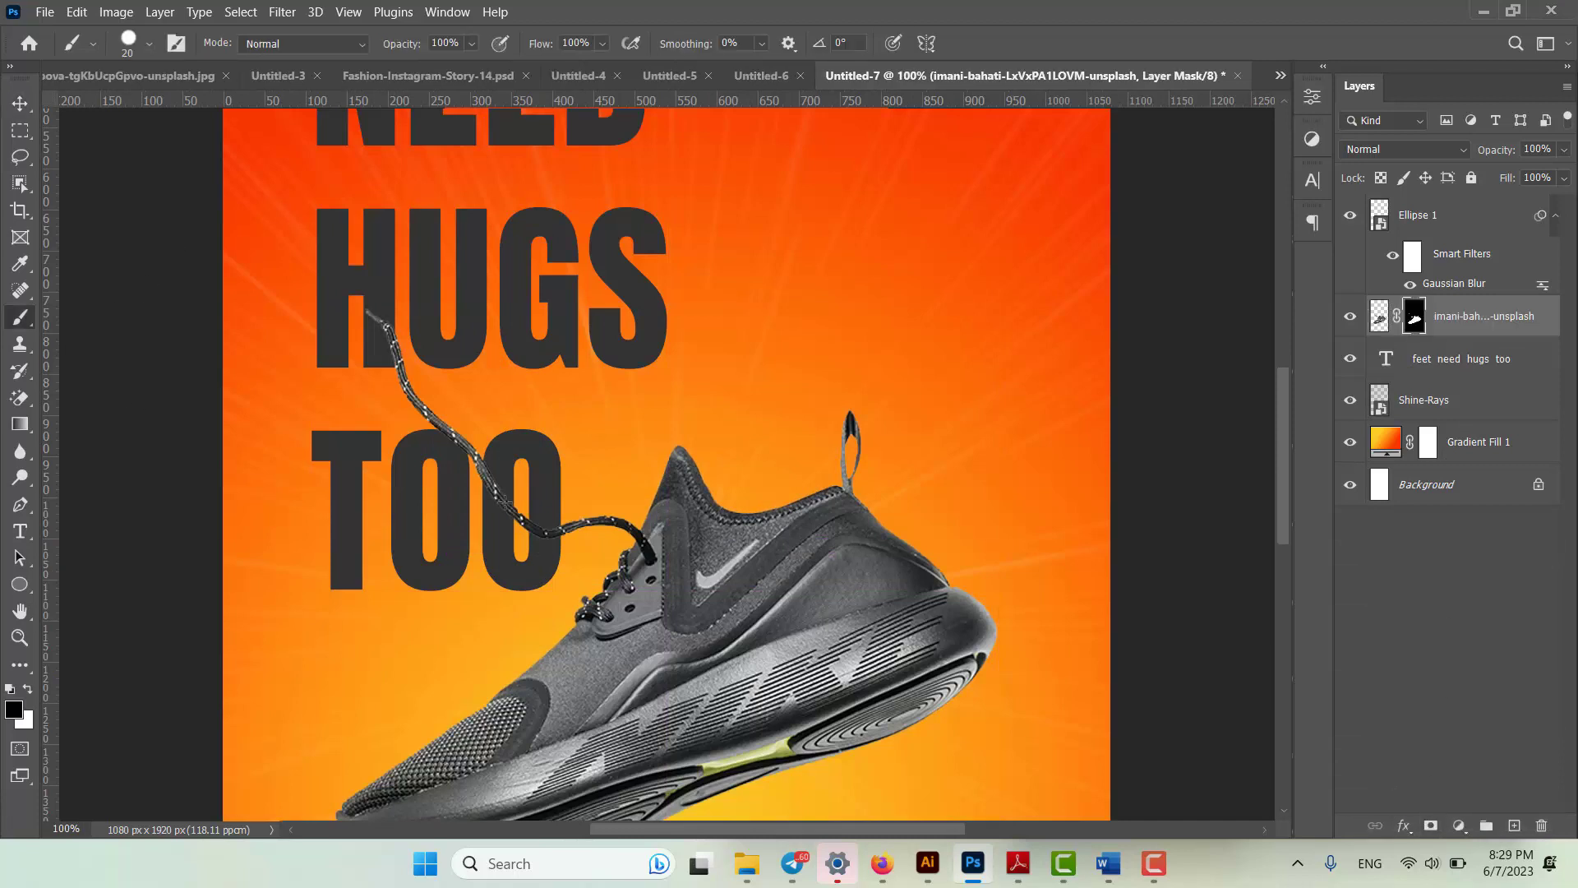
pyautogui.hotkey('ctrl', '+')
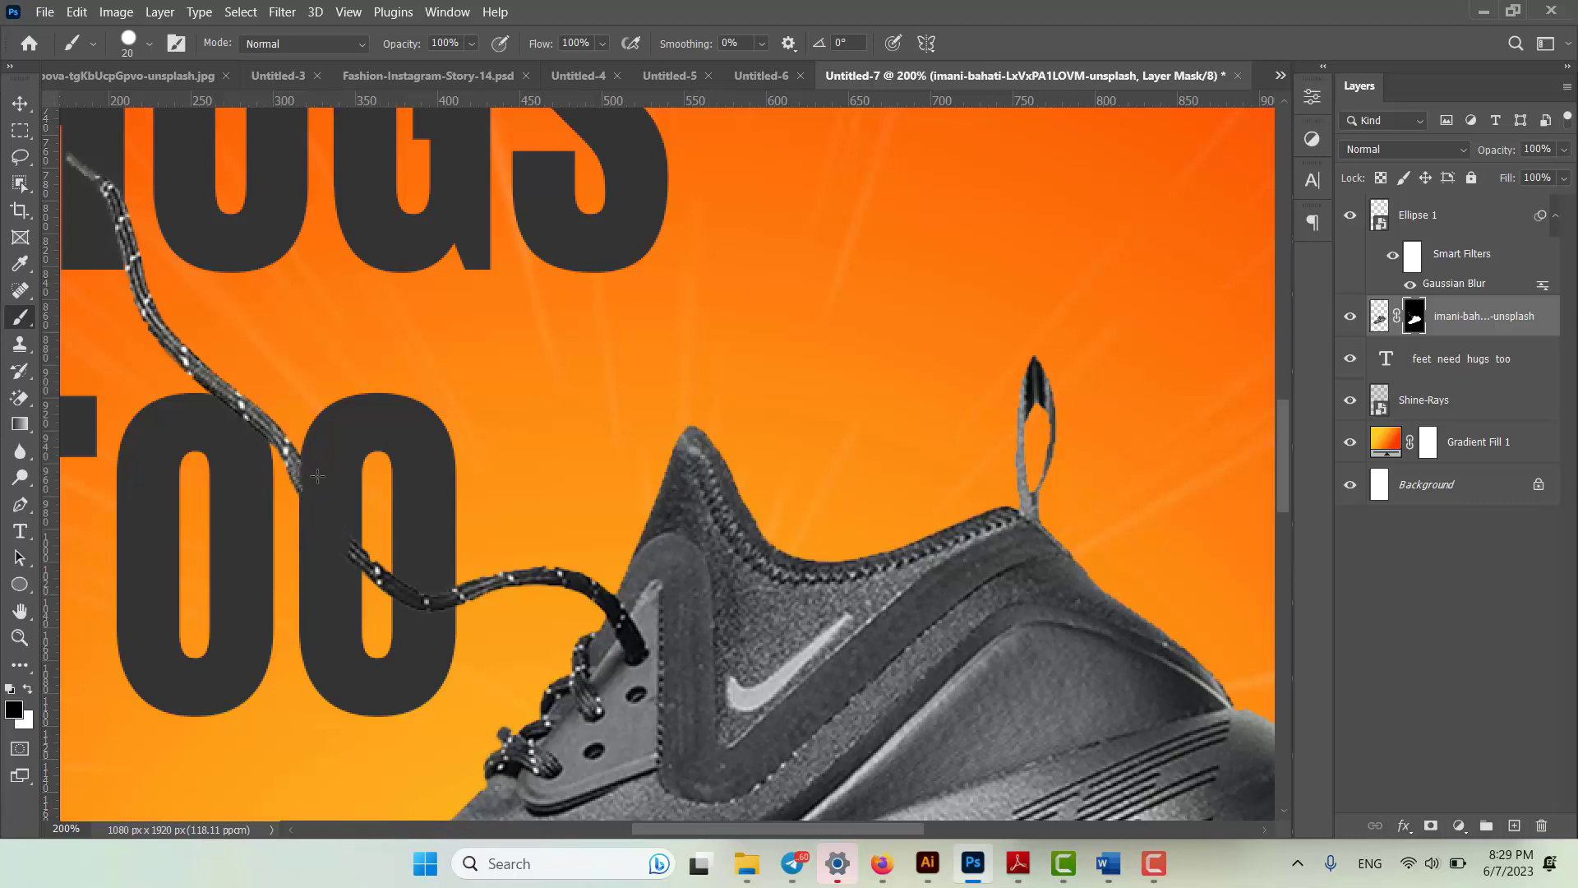
pyautogui.moveTo(339, 538); pyautogui.dragTo(345, 563)
pyautogui.hotkey('ctrl', '-')
pyautogui.hotkey('ctrl', '-')
pyautogui.hotkey('ctrl', '-')
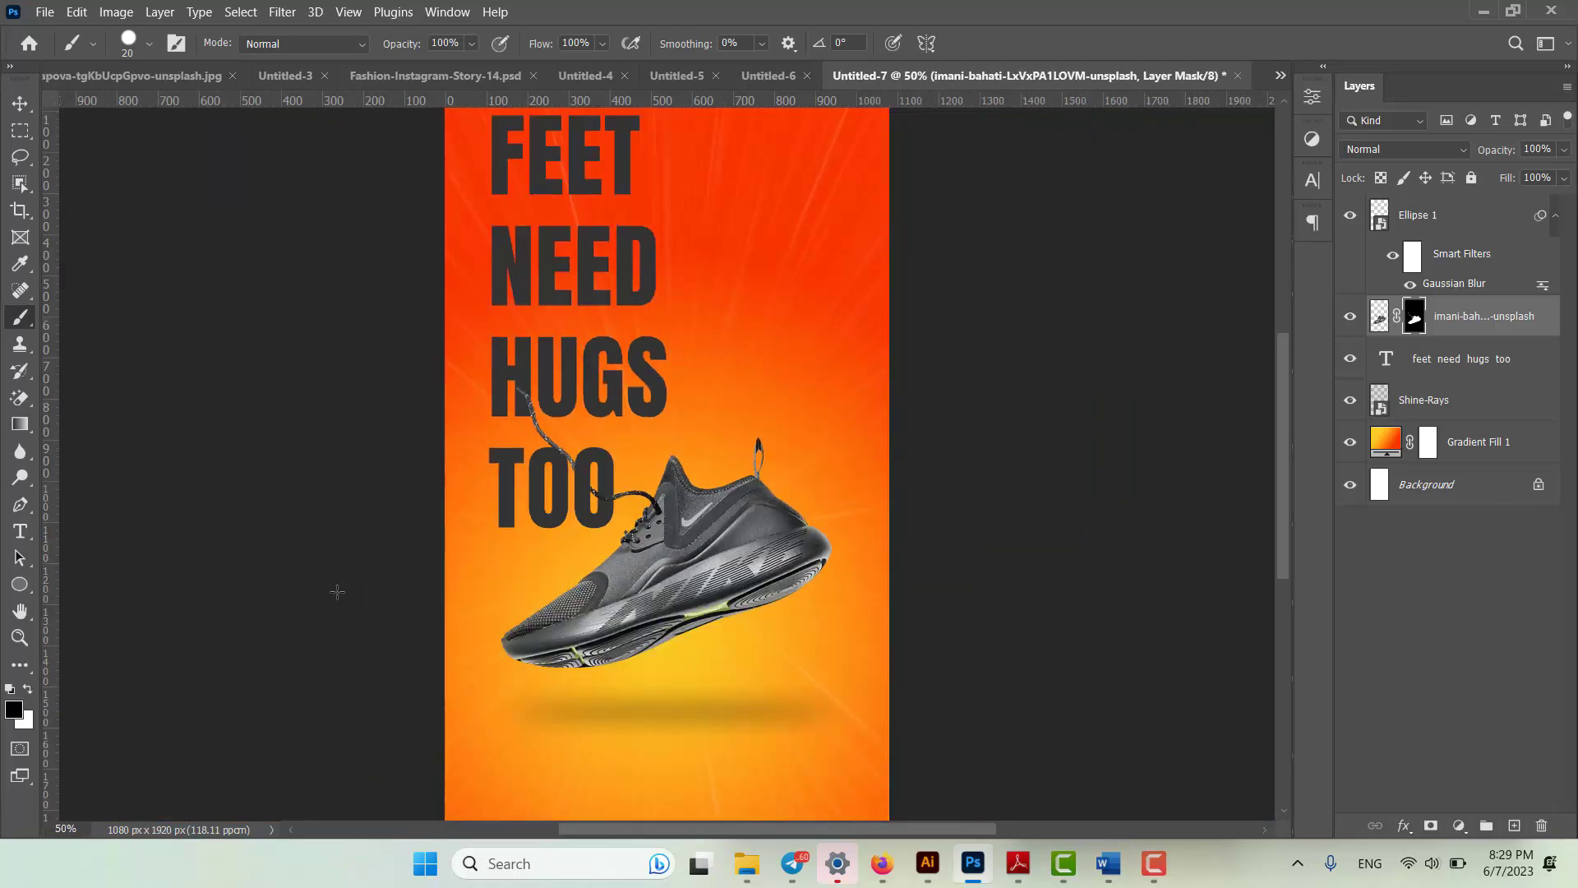
pyautogui.hotkey('ctrl', '0')
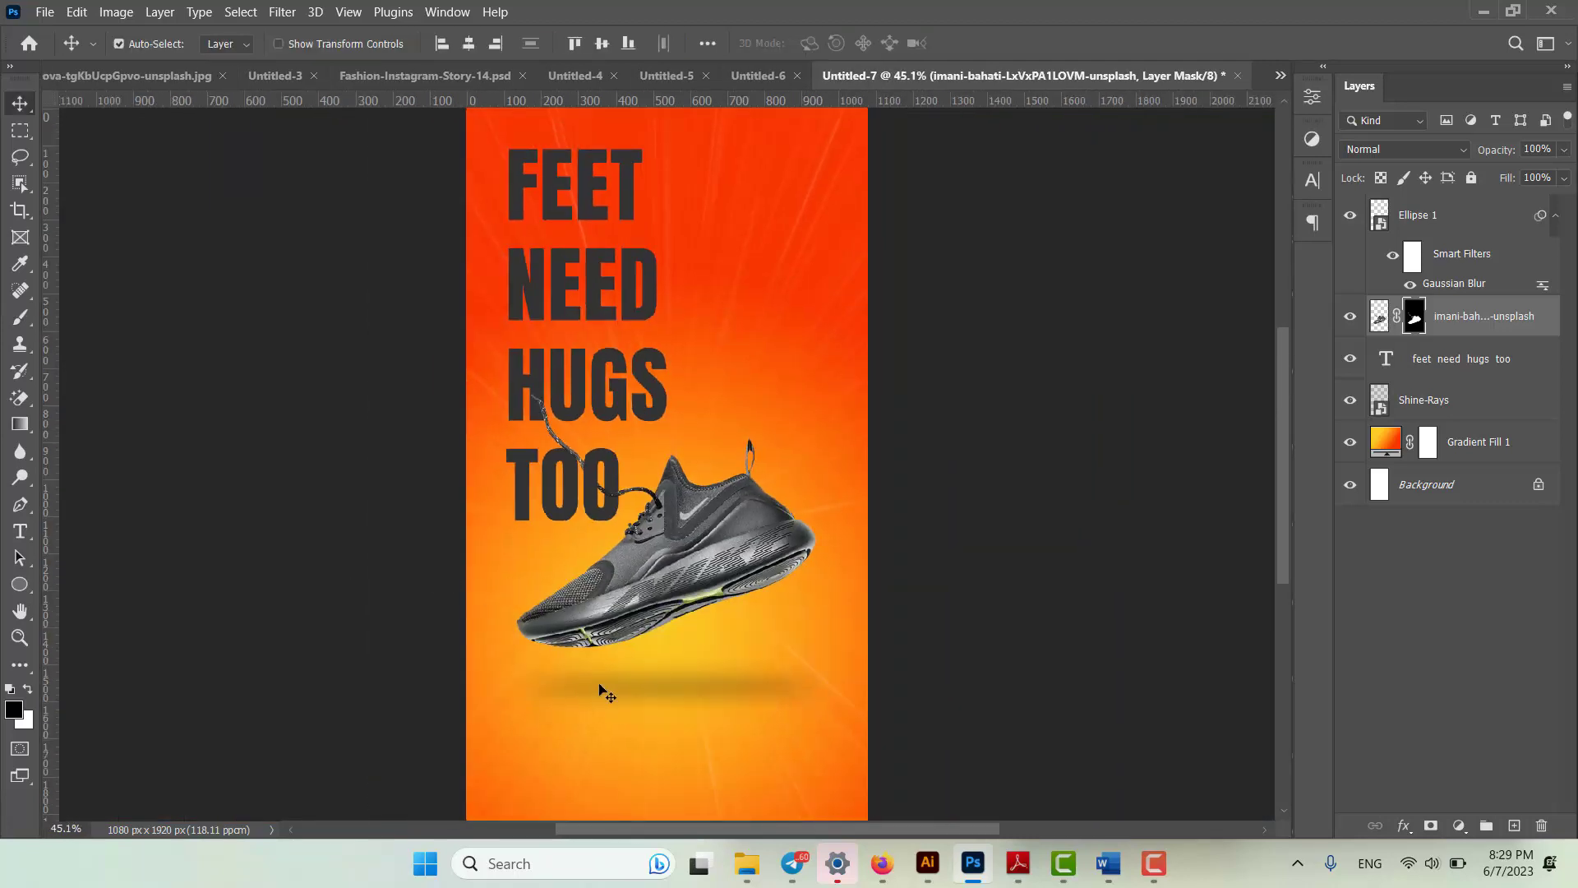
# Place the Nike swoosh logo from the shoes folder in the poster's lower-left corner, scaled to about 3%
pyautogui.moveTo(746, 863)
pyautogui.click(641, 764)
pyautogui.click(488, 239)
pyautogui.moveTo(488, 239); pyautogui.dragTo(666, 528)
pyautogui.moveTo(623, 613); pyautogui.dragTo(508, 840)
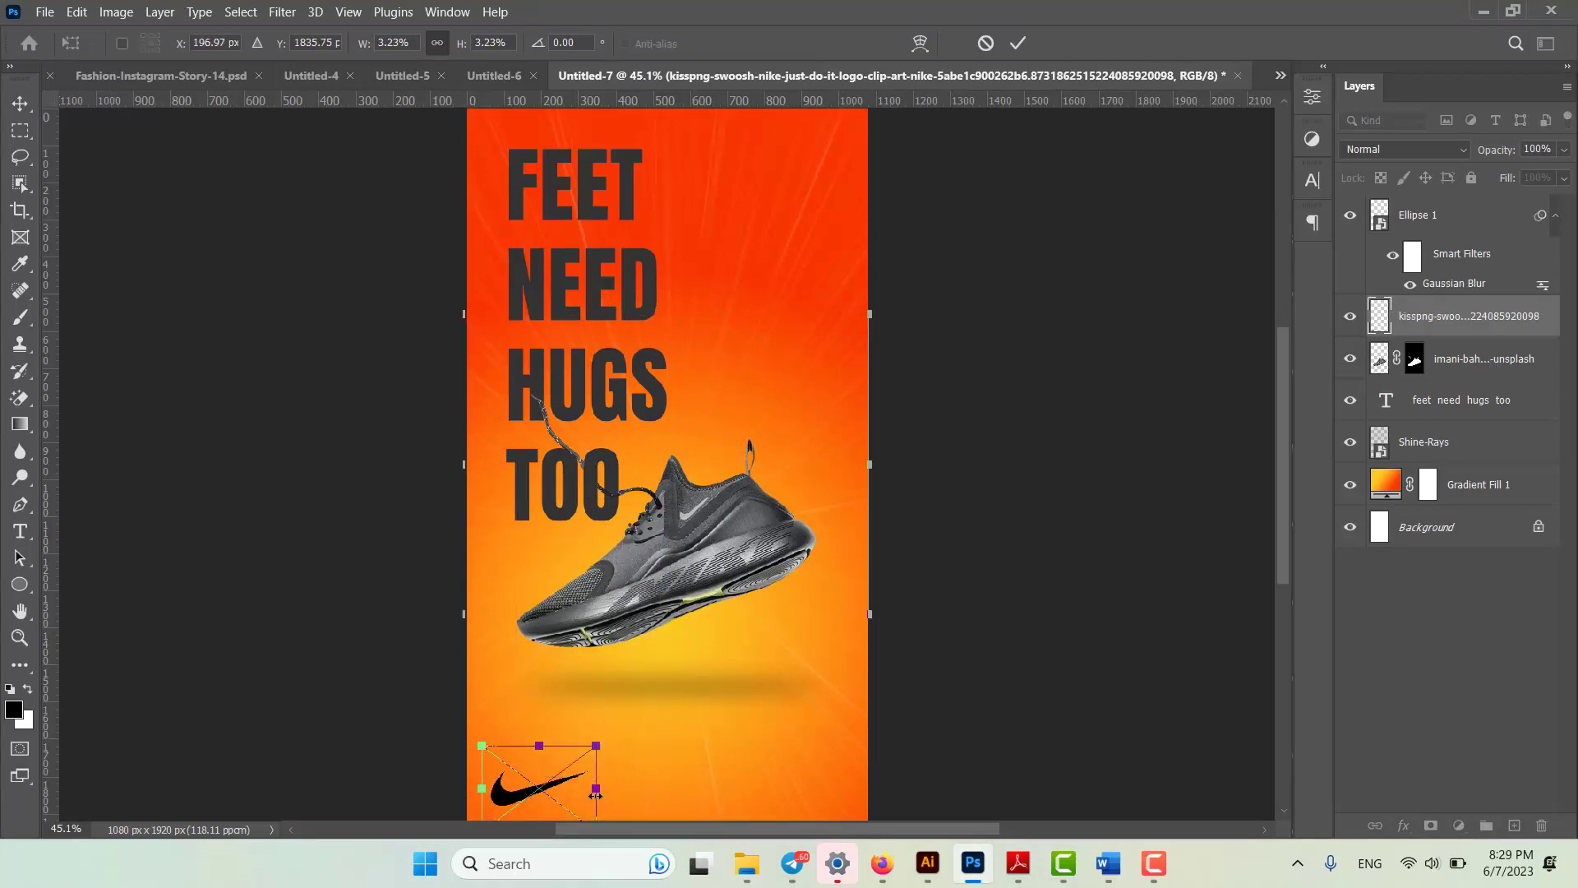
pyautogui.moveTo(595, 796); pyautogui.dragTo(587, 793)
pyautogui.press('Return')
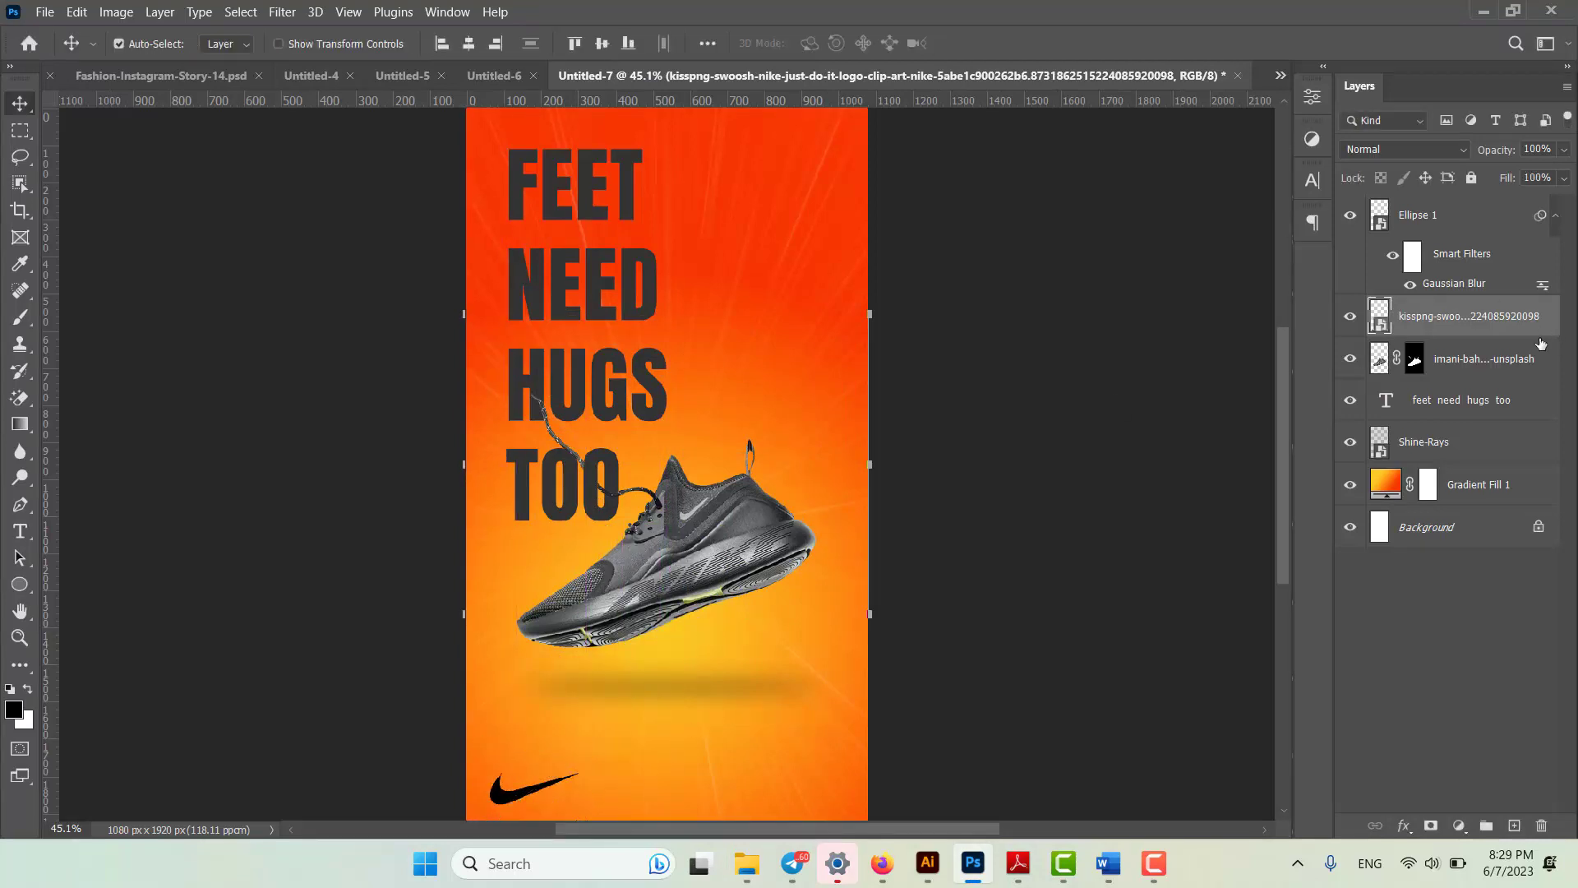
# Apply a white Color Overlay layer style to the swoosh logo
pyautogui.doubleClick(1544, 328)
pyautogui.doubleClick(1545, 333)
pyautogui.click(888, 541)
pyautogui.click(1506, 302)
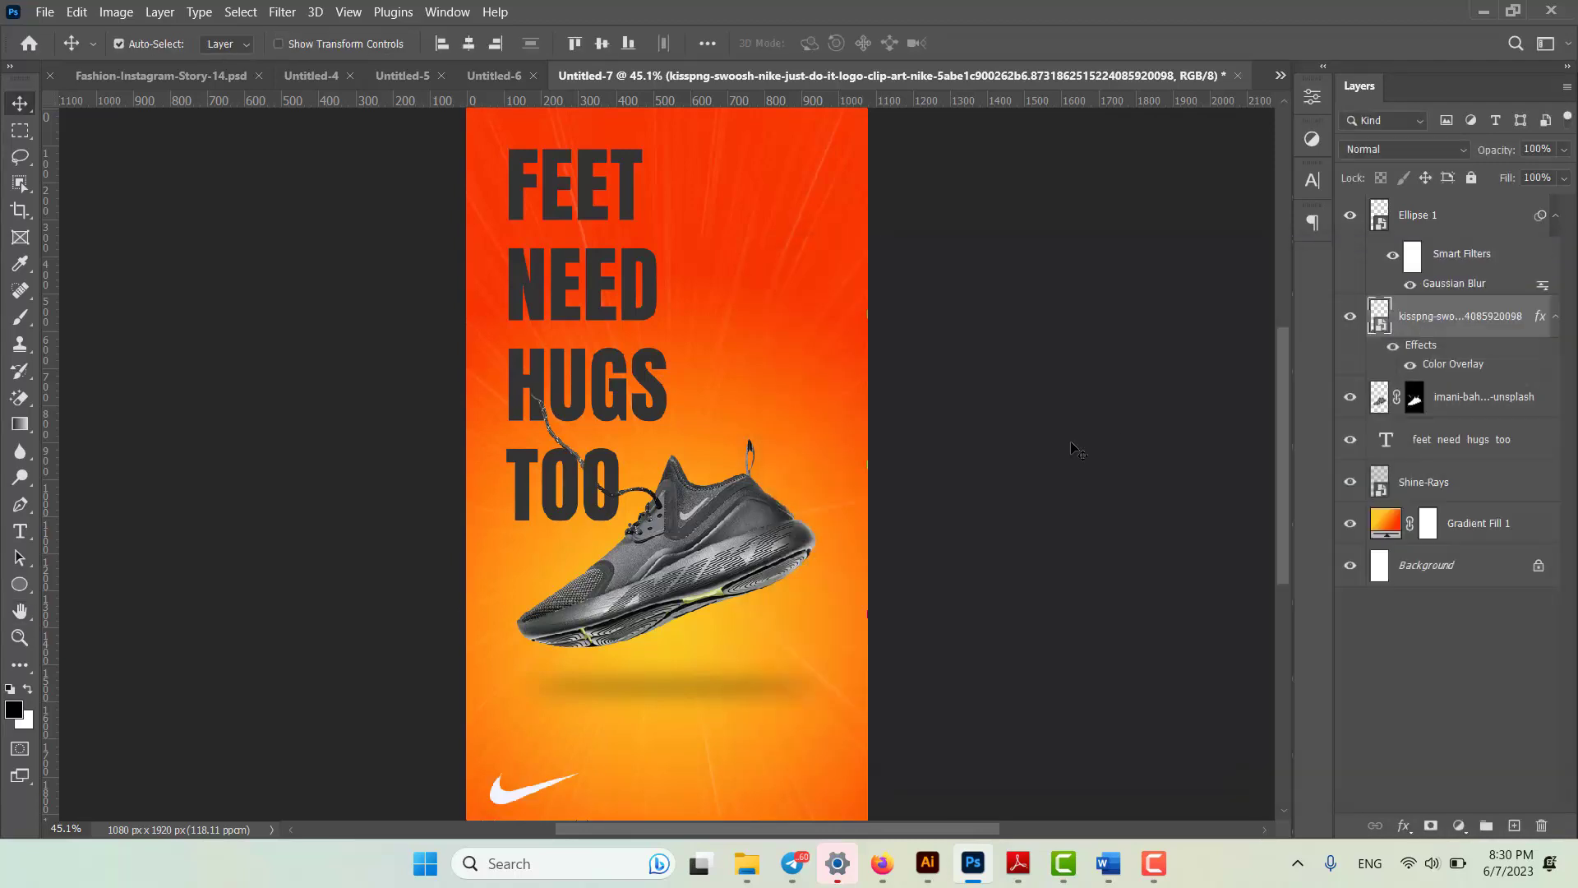
pyautogui.click(974, 474)
pyautogui.click(754, 859)
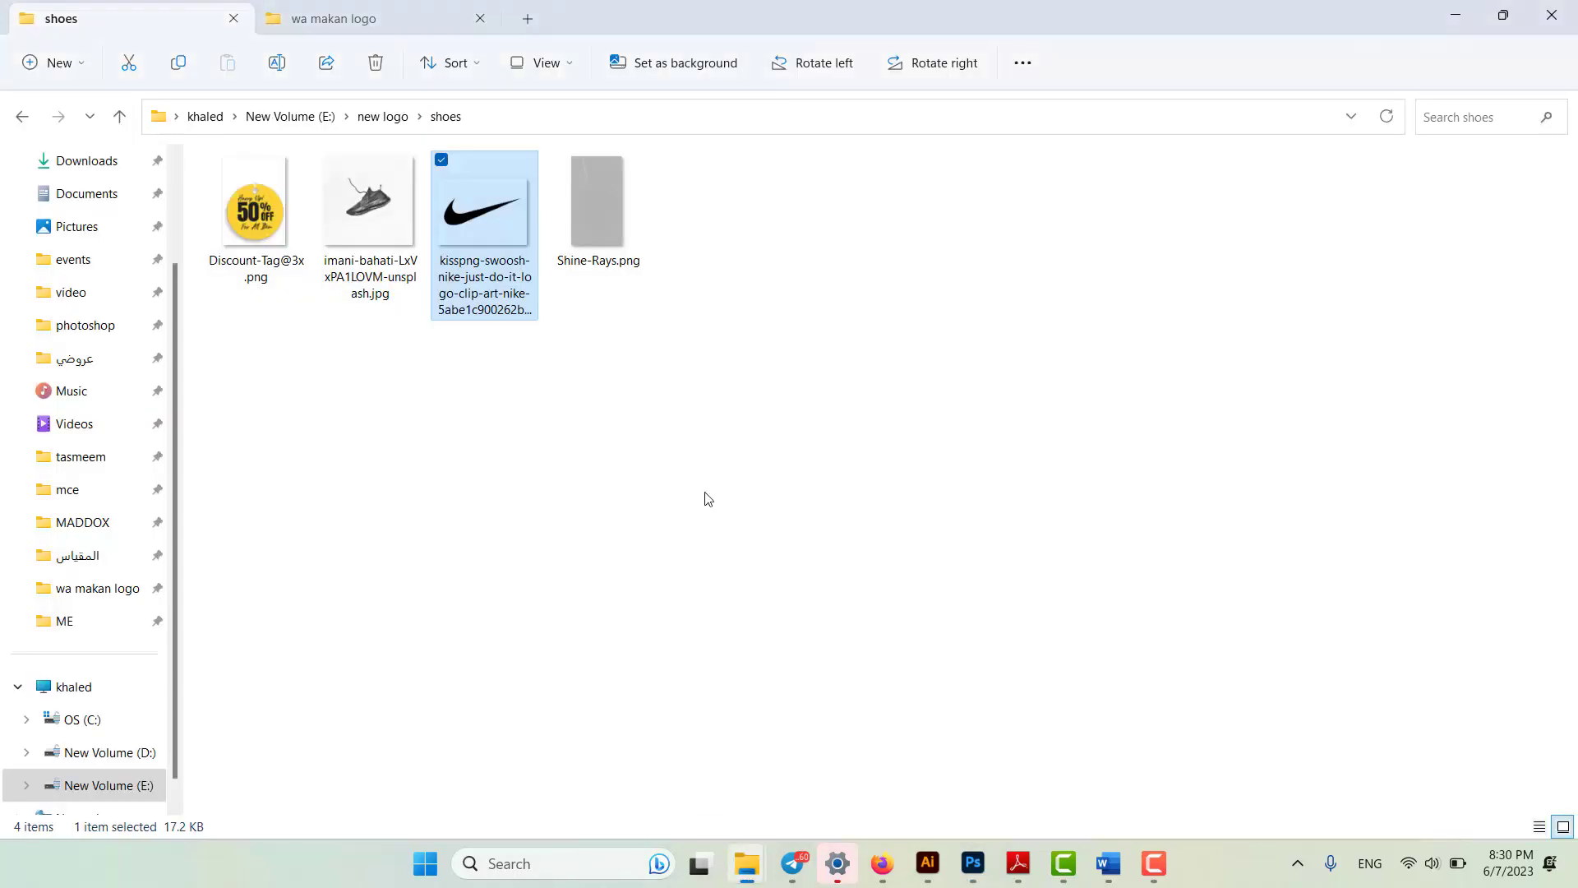
pyautogui.moveTo(256, 210); pyautogui.dragTo(735, 542)
pyautogui.moveTo(745, 464); pyautogui.dragTo(753, 501)
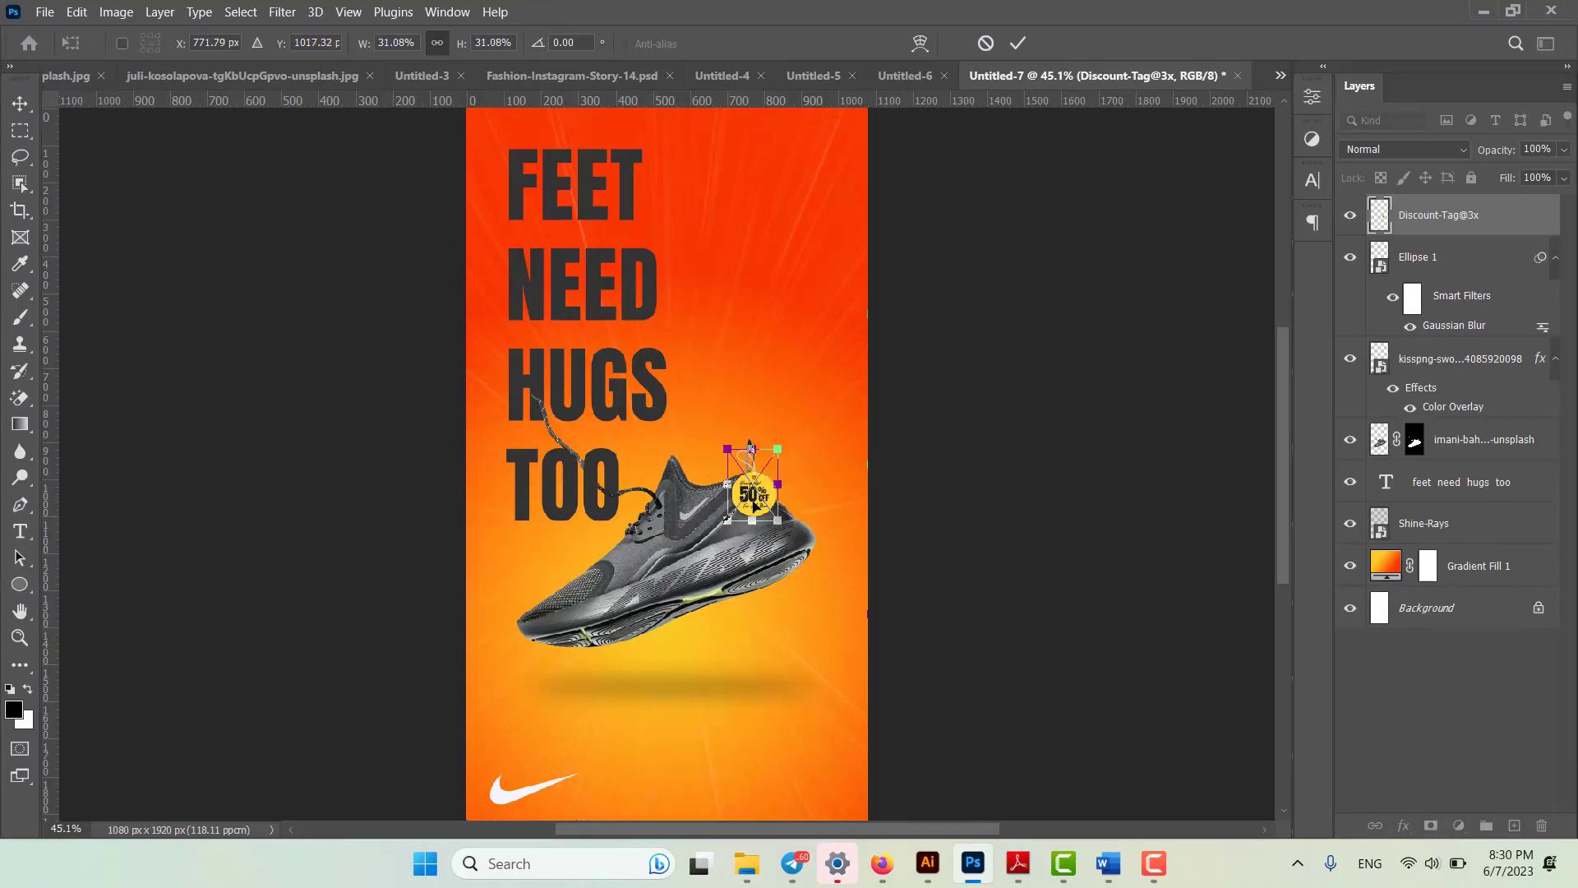
pyautogui.press('Return')
# Move the discount tag slightly down so its string crosses the shoe's heel loop
pyautogui.hotkey('ctrl', '+')
pyautogui.click(881, 543)
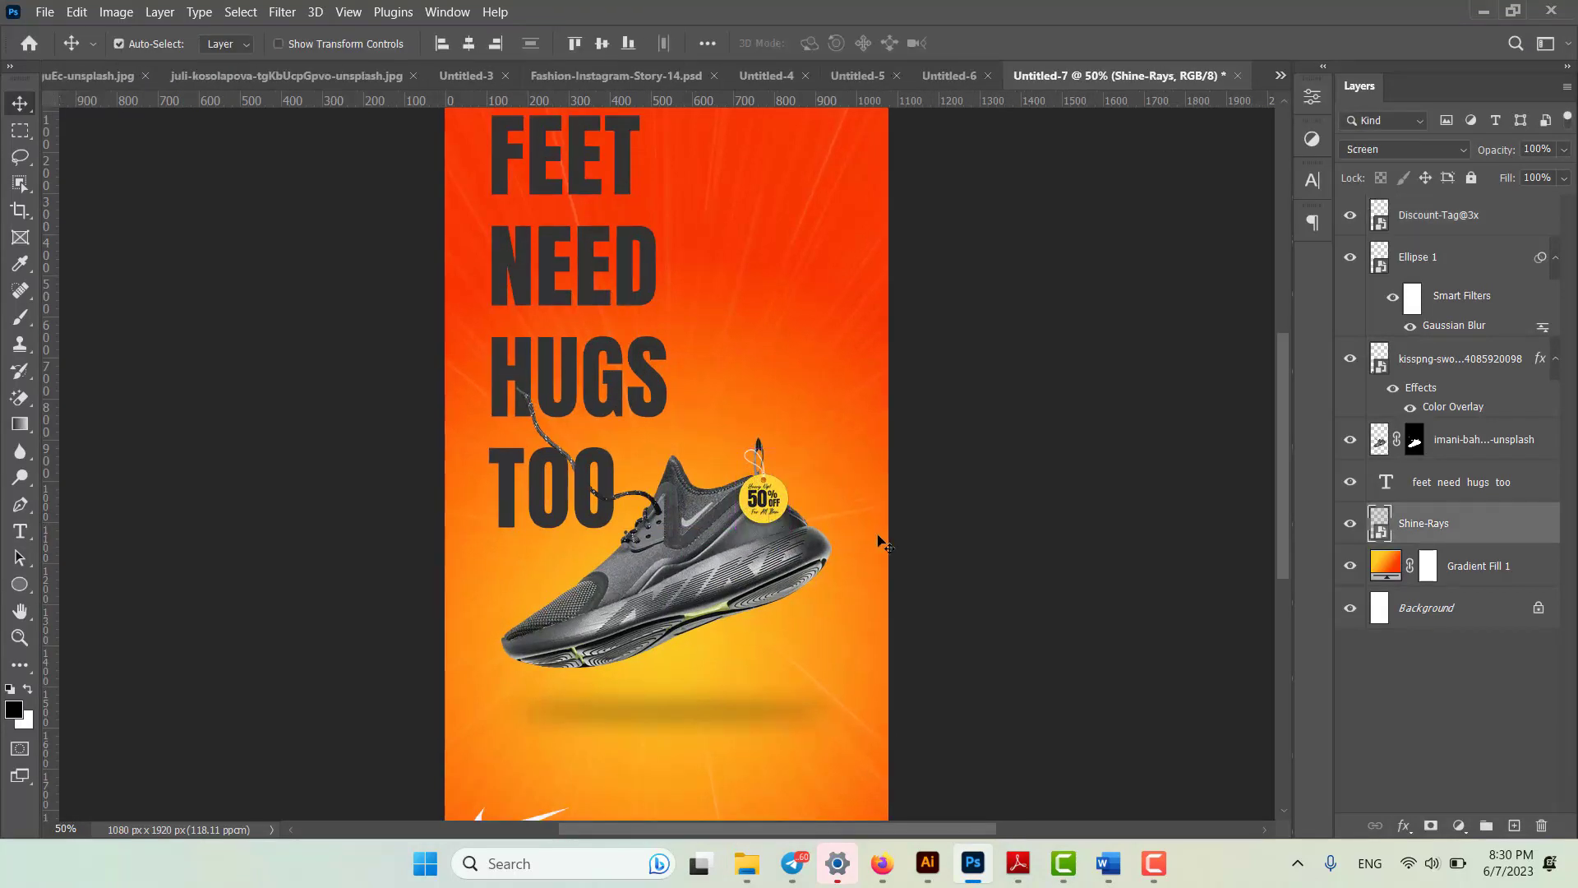
pyautogui.hotkey('ctrl', '+')
pyautogui.hotkey('ctrl', '+')
pyautogui.hotkey('ctrl', '+')
pyautogui.hotkey('ctrl', '+')
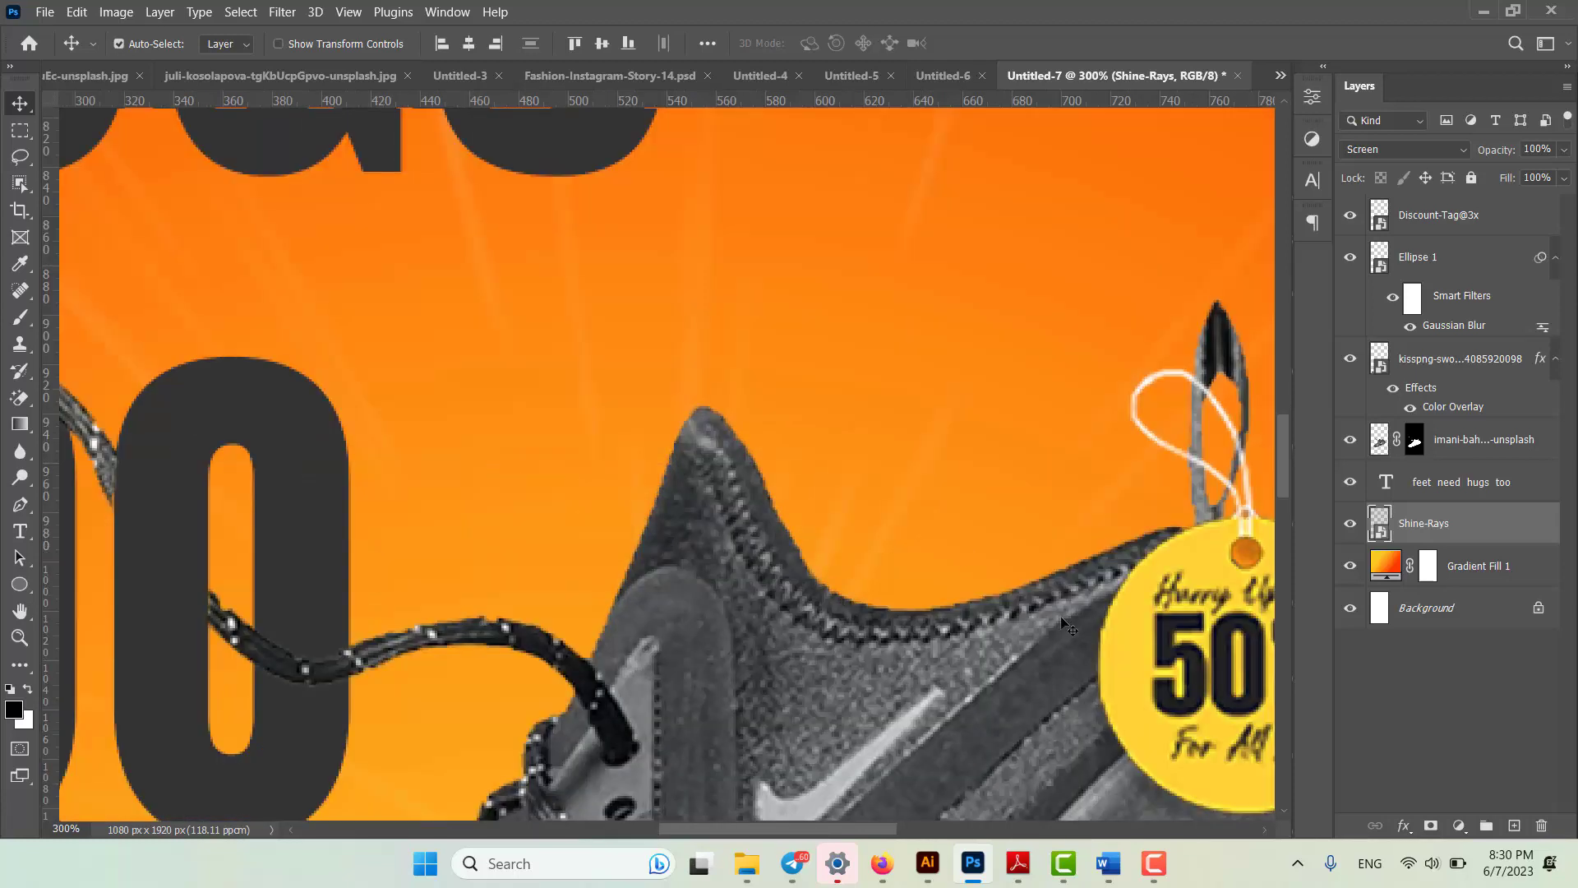
pyautogui.click(1221, 569)
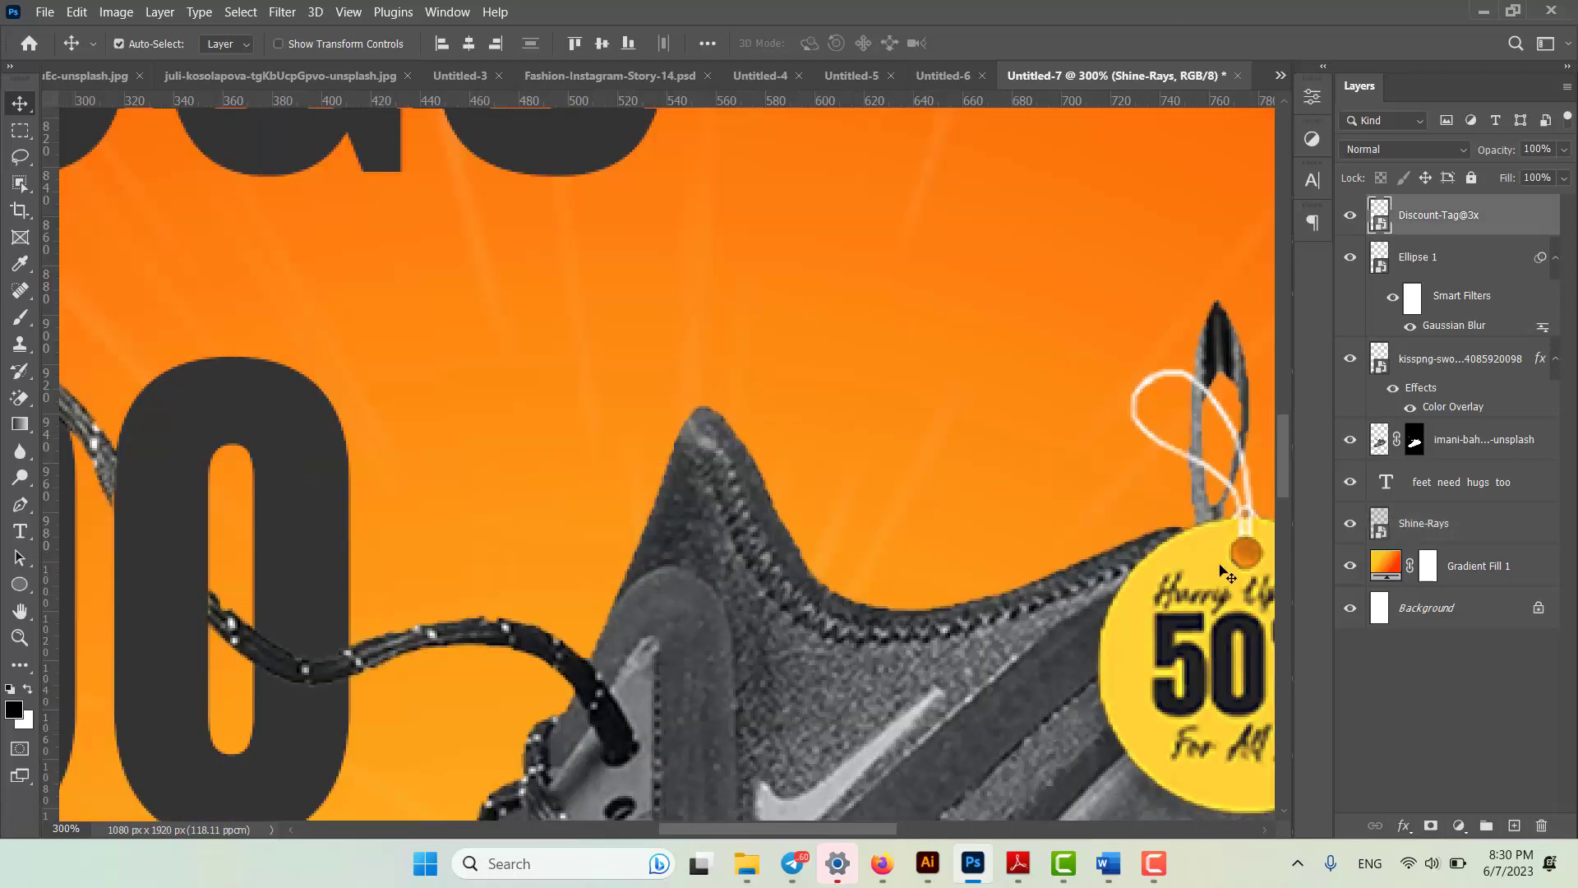
pyautogui.moveTo(1221, 567); pyautogui.dragTo(1222, 605)
# Add a layer mask to the discount tag layer and choose the Brush tool for painting on it
pyautogui.click(1413, 441)
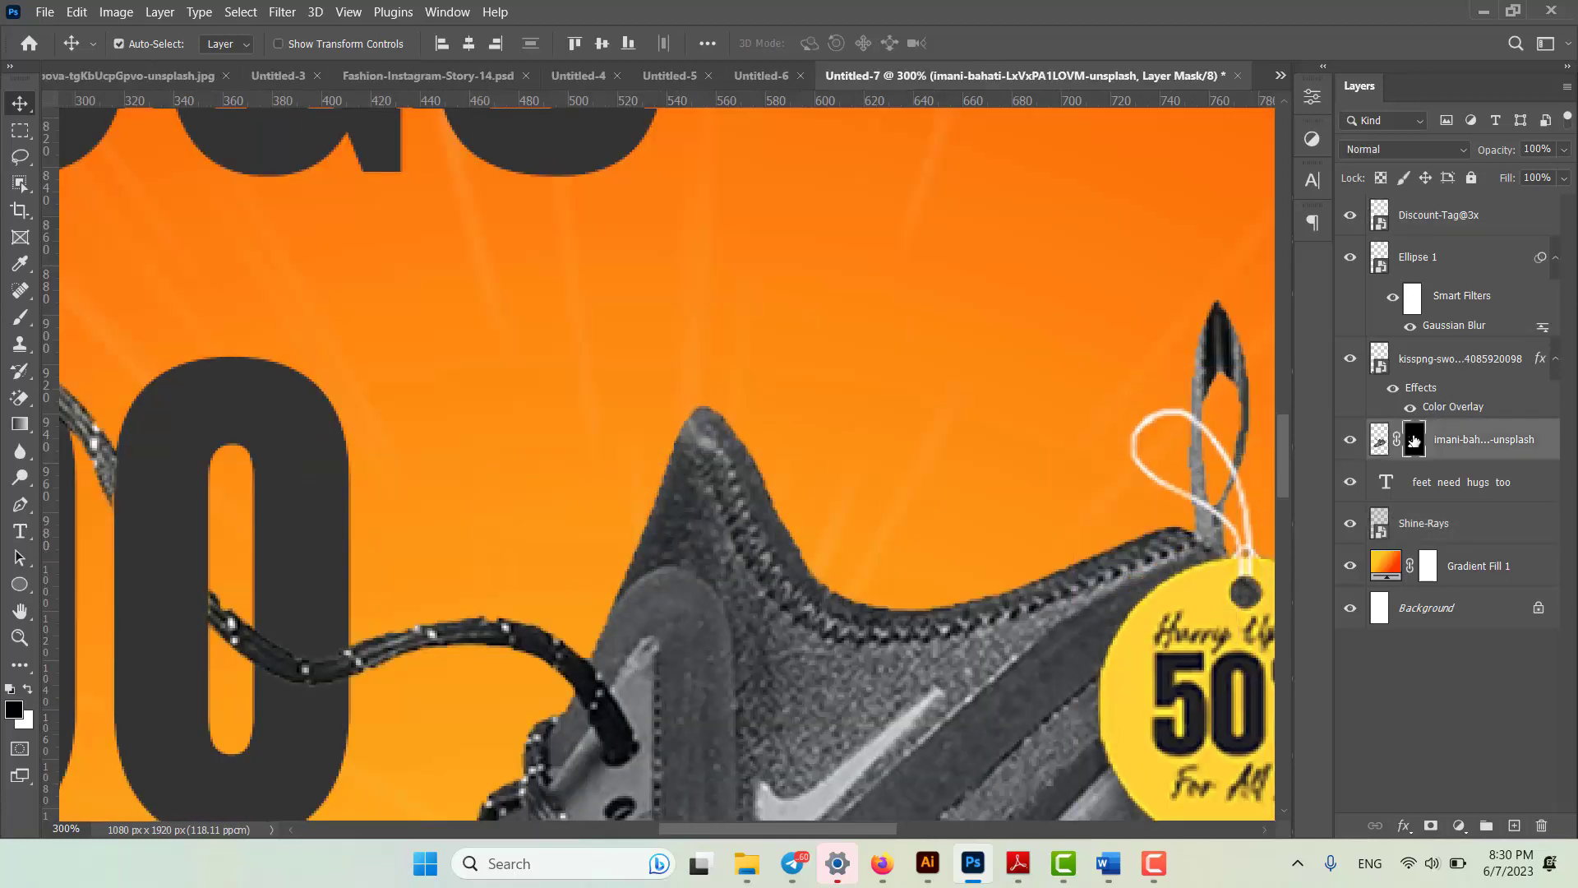
pyautogui.press('b')
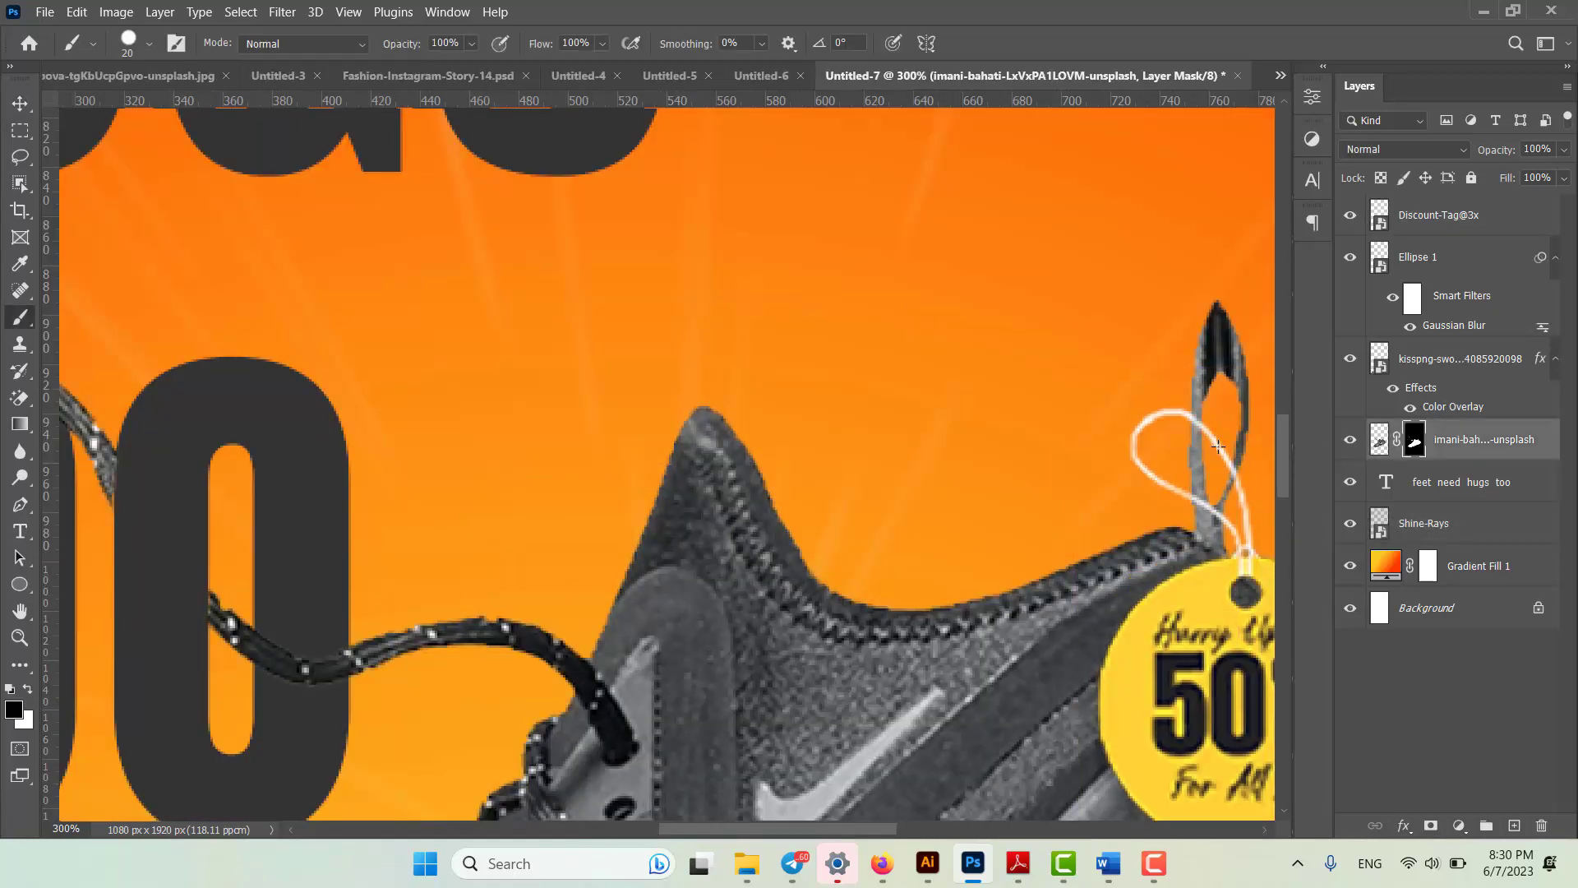
pyautogui.press('v')
pyautogui.moveTo(1461, 215); pyautogui.dragTo(1430, 824)
pyautogui.press('b')
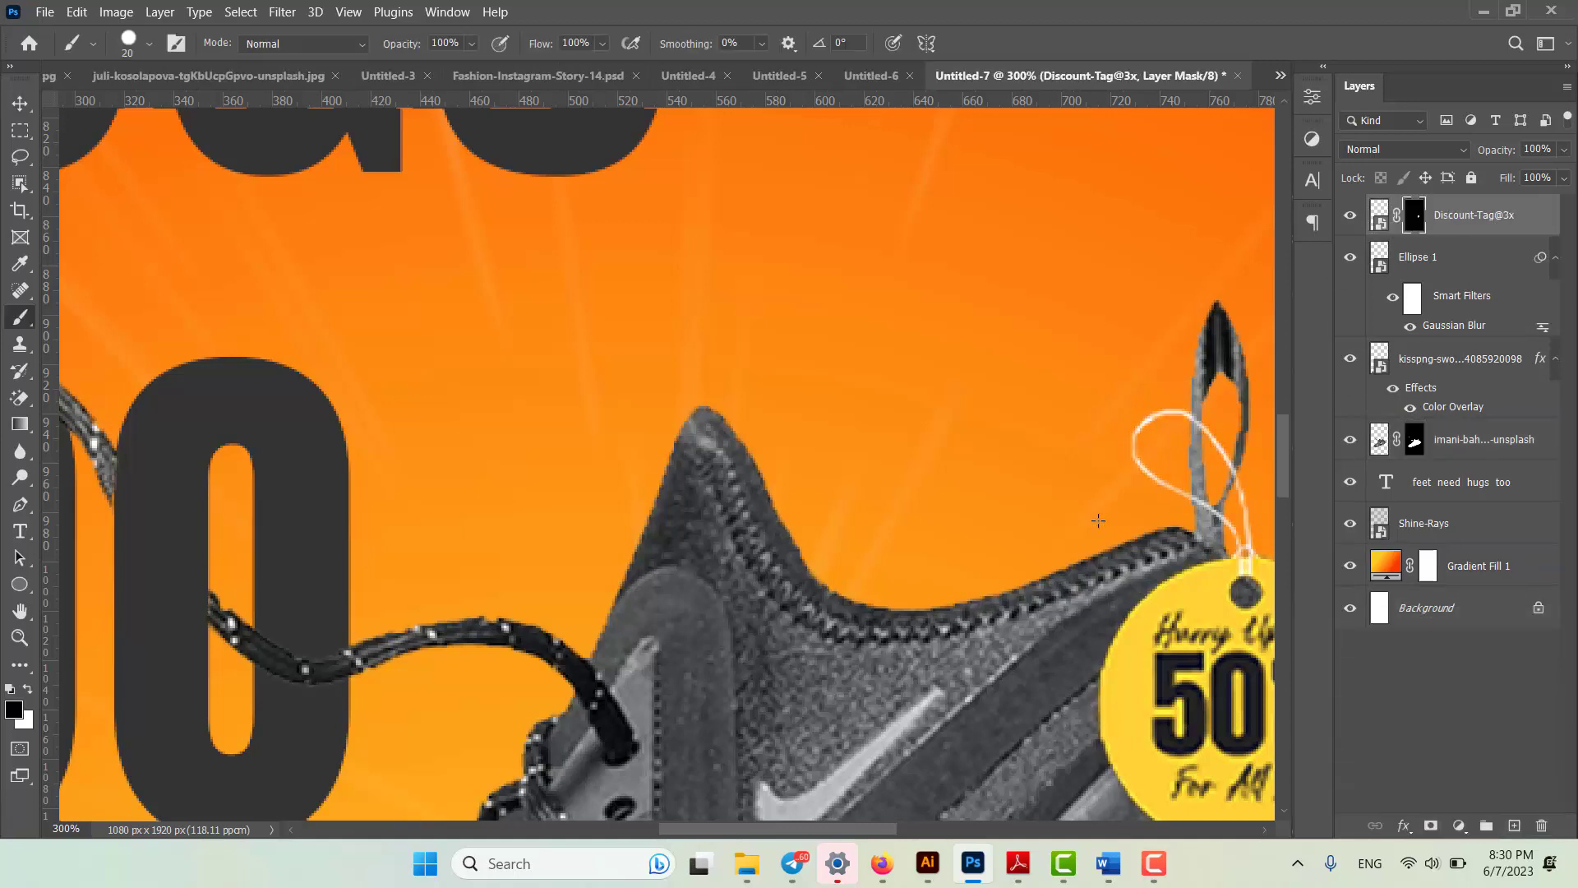
# Mask the part of the tag's string crossing the heel loop with a 4 px brush so it threads through the loop
pyautogui.click(1202, 425)
pyautogui.hotkey('ctrl', 'z')
pyautogui.press('[')
pyautogui.press('[')
pyautogui.press('[')
pyautogui.hotkey('ctrl', '-')
pyautogui.hotkey('ctrl', '-')
pyautogui.hotkey('ctrl', '-')
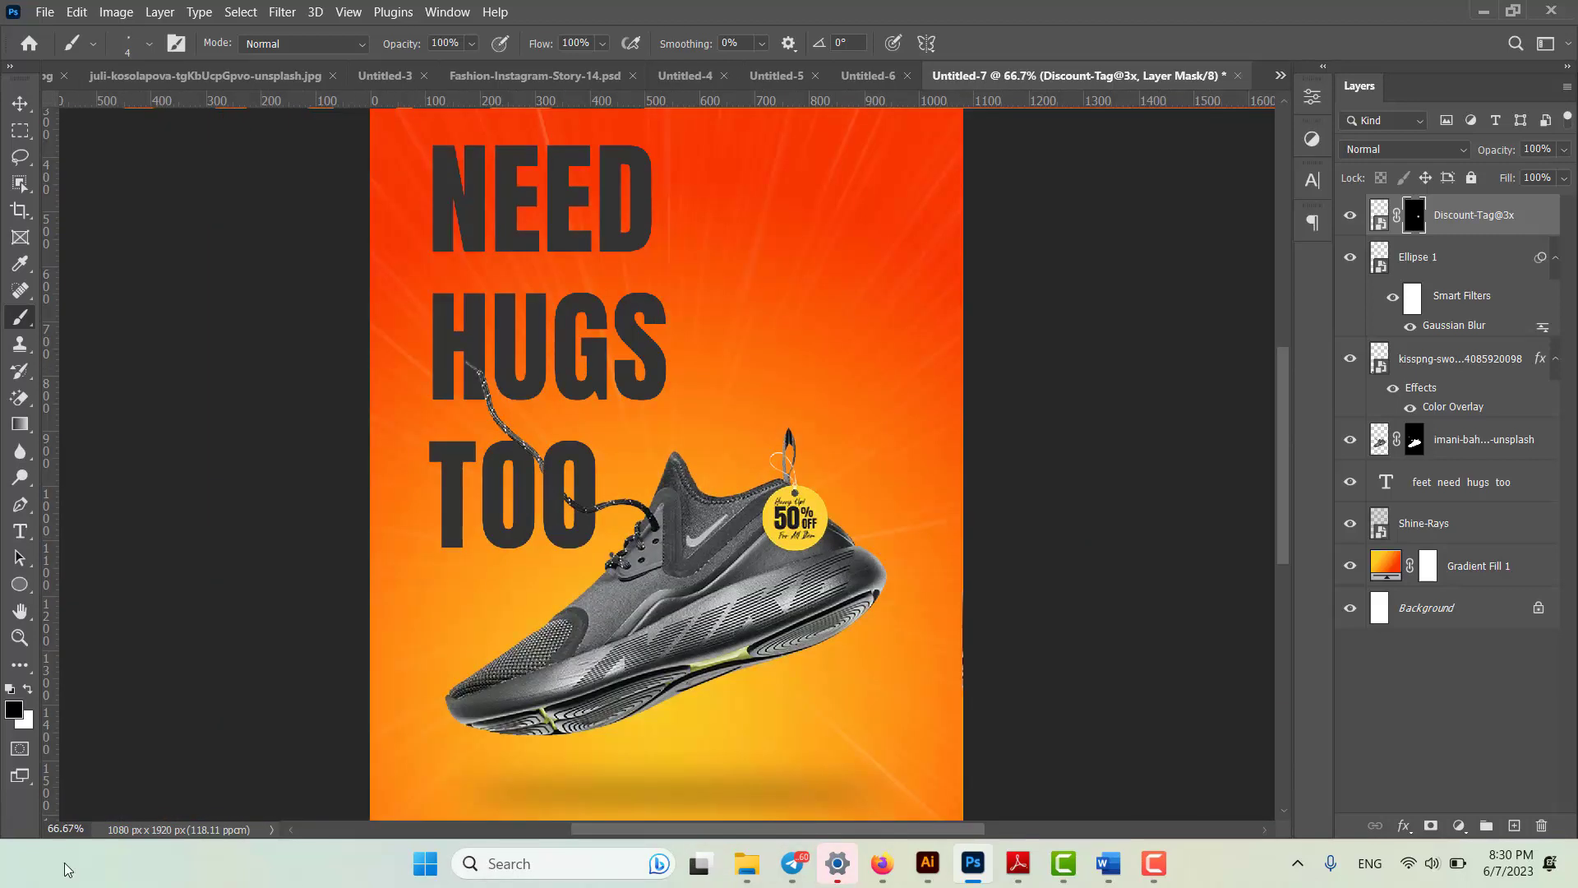
pyautogui.moveTo(837, 863)
pyautogui.hotkey('ctrl', '-')
pyautogui.hotkey('ctrl', '-')
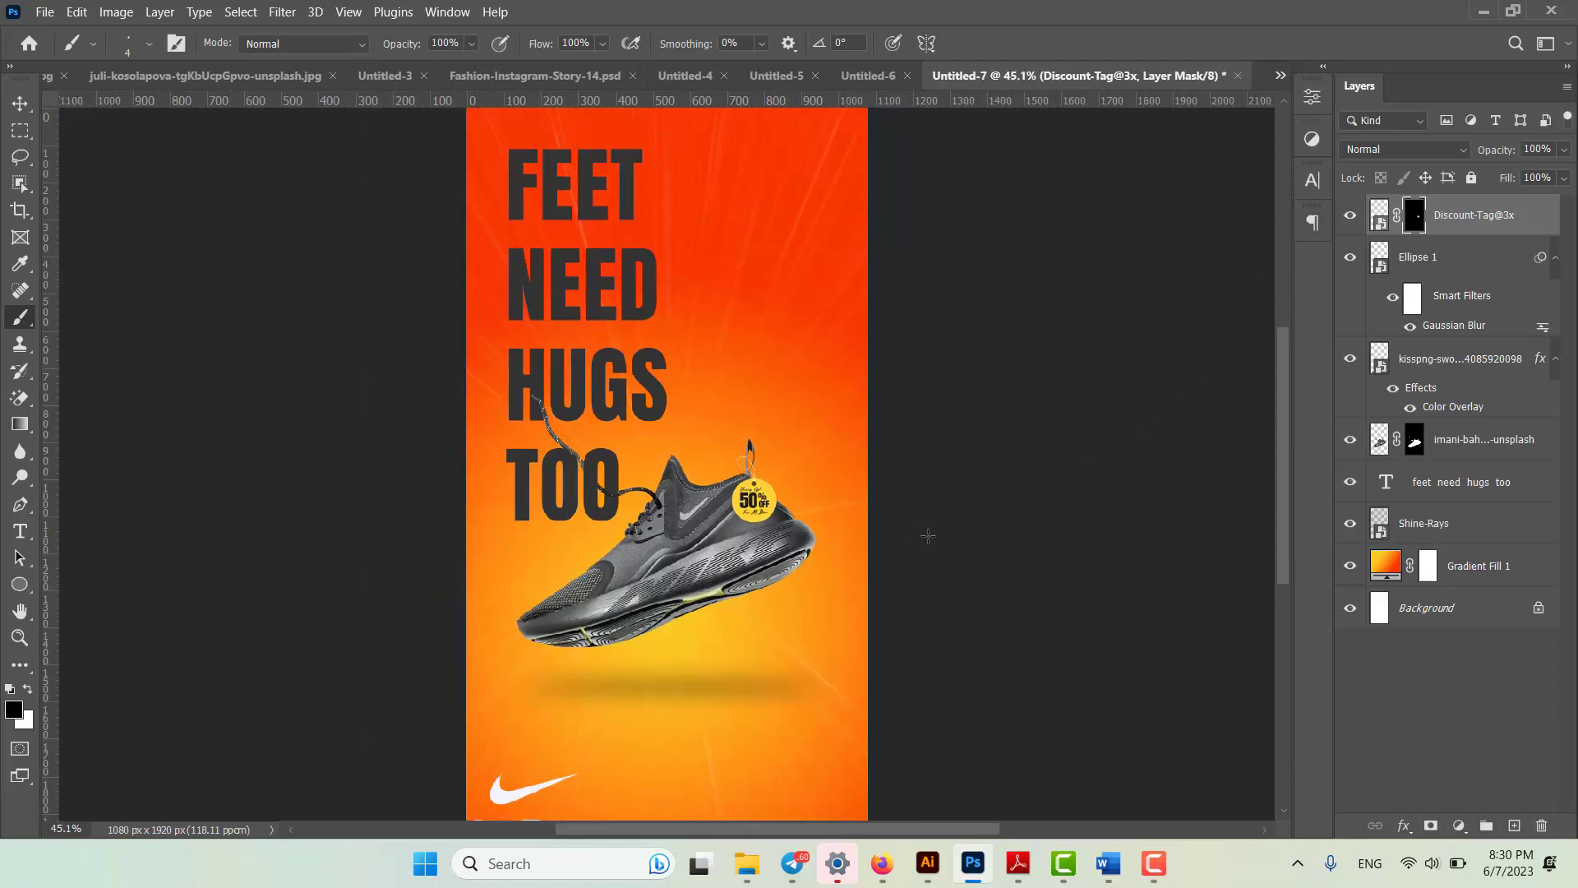
# Move the small pattern of white dots from above the shoe to the poster's upper-right corner
pyautogui.press('Delete')
pyautogui.press('Delete')
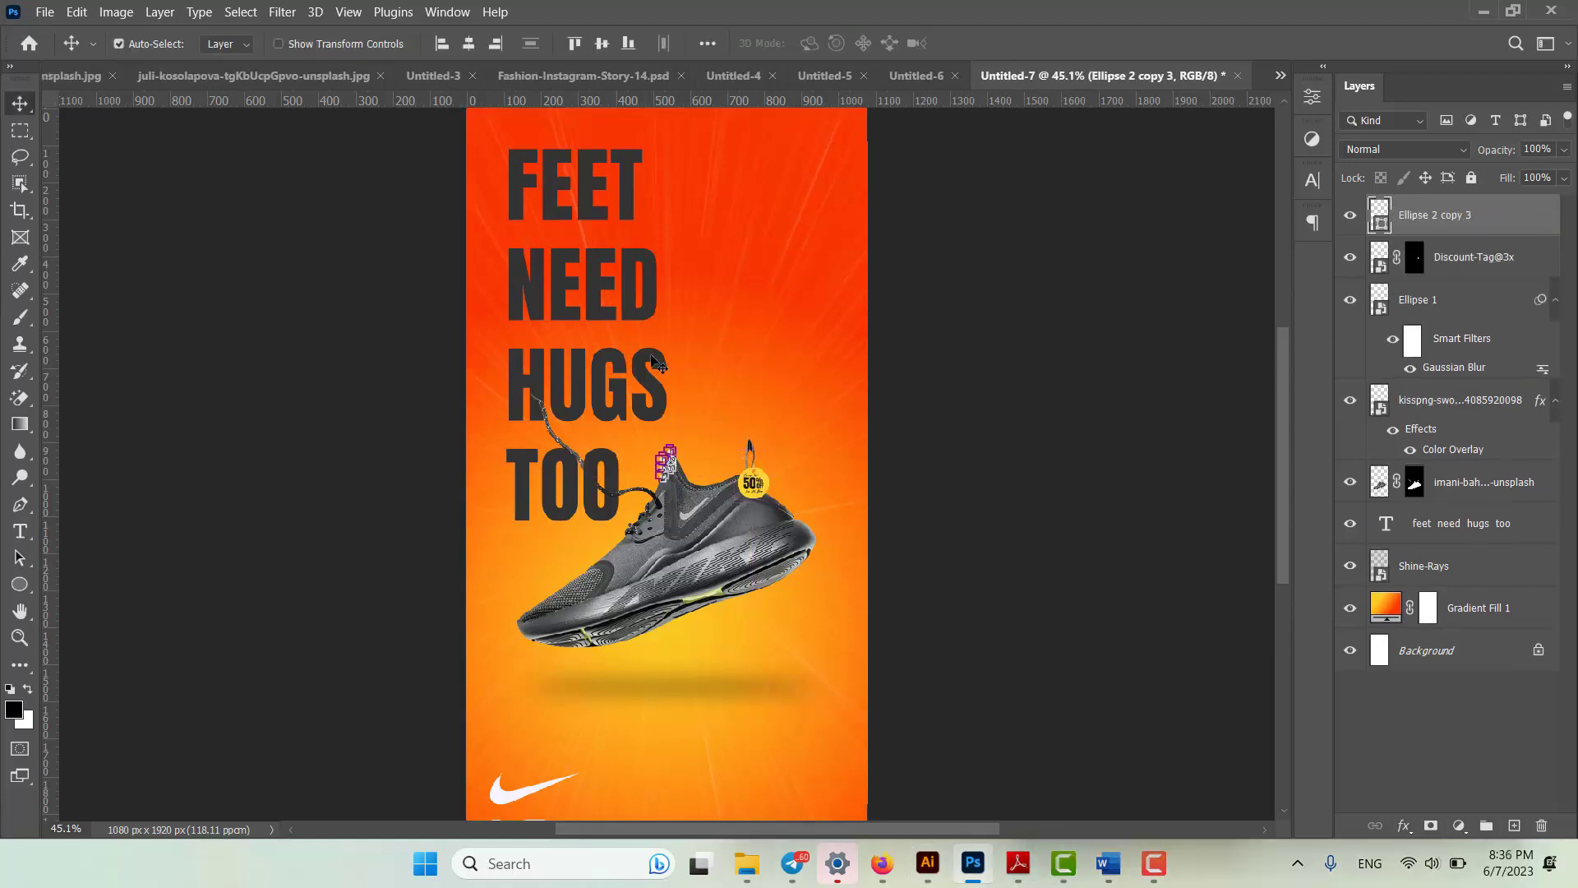
pyautogui.hotkey('ctrl', 'z')
pyautogui.moveTo(668, 384); pyautogui.dragTo(848, 146)
pyautogui.hotkey('ctrl', 'z')
pyautogui.click(980, 376)
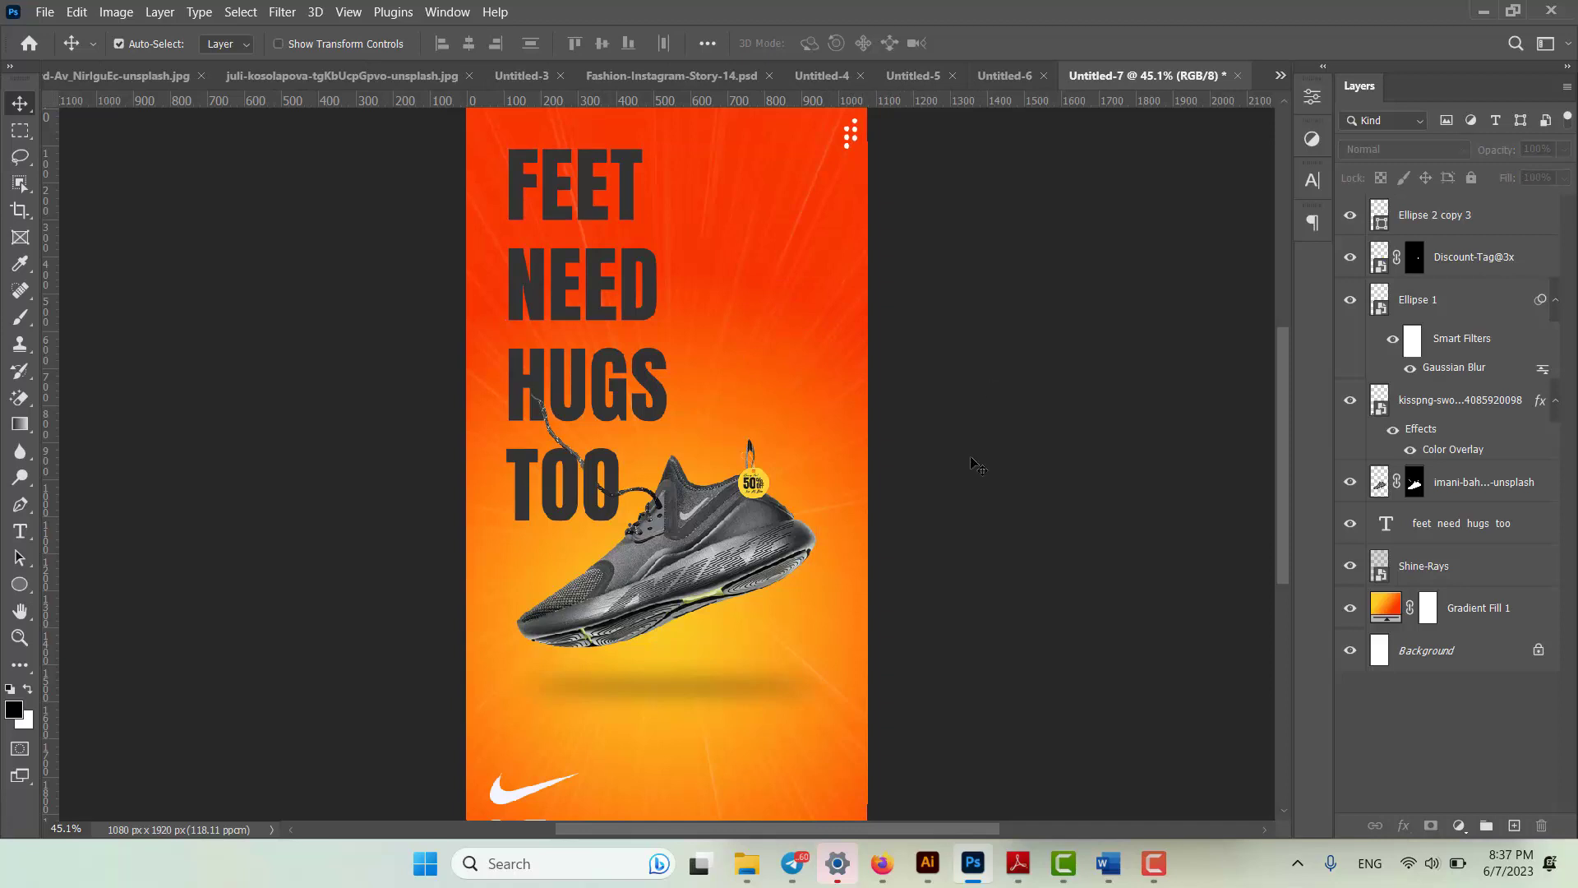
# Add a Hue/Saturation adjustment layer above all other layers and shift the poster's reds slightly toward orange
pyautogui.click(1462, 236)
pyautogui.click(1459, 825)
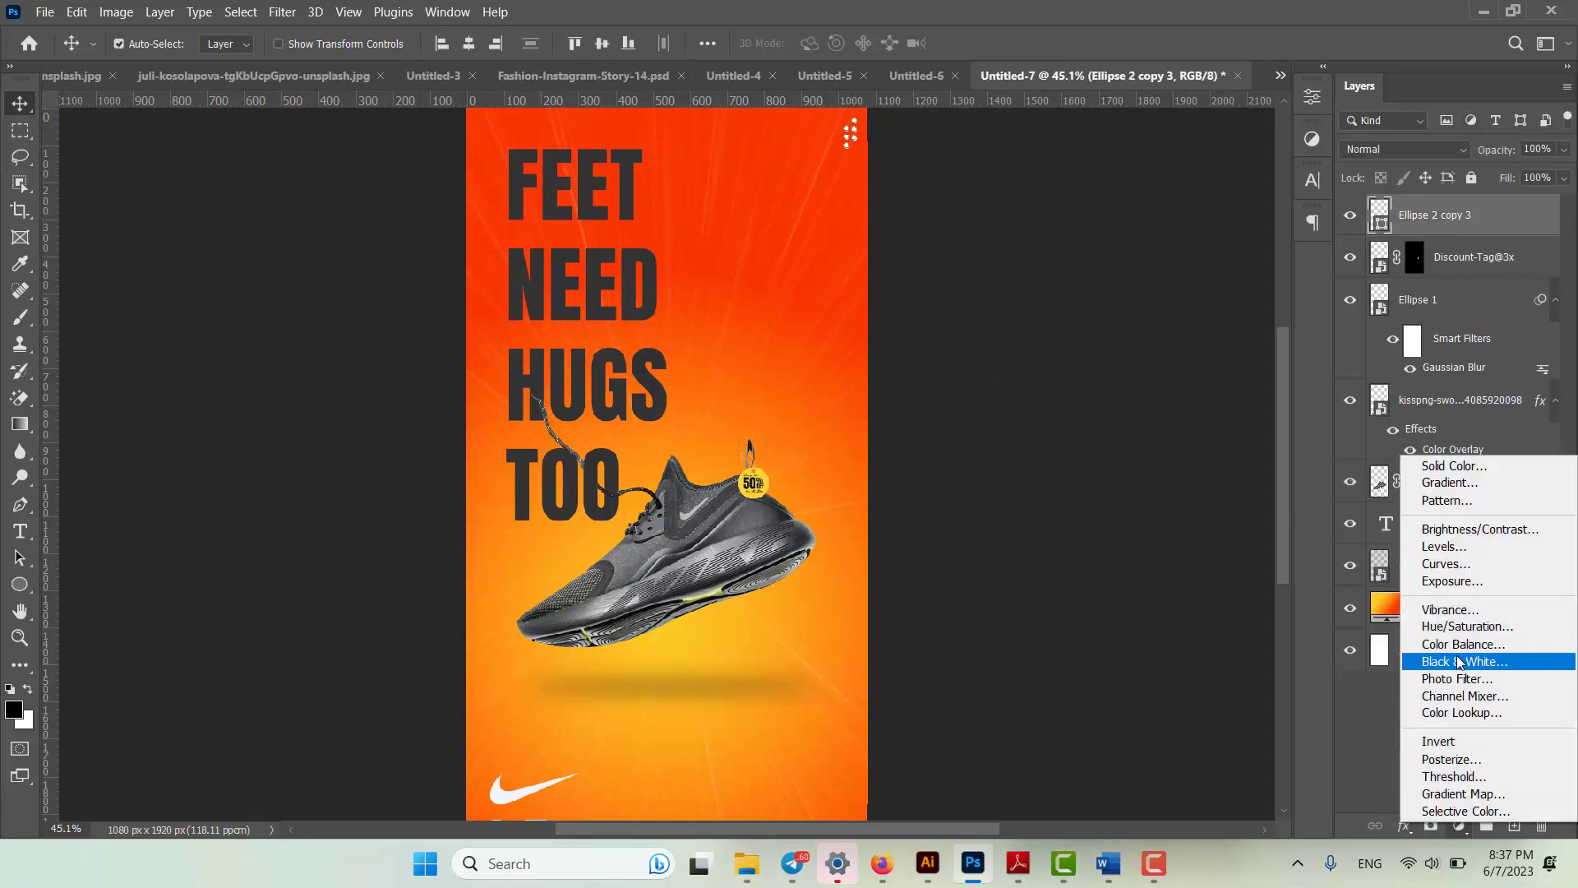
pyautogui.click(1426, 633)
pyautogui.moveTo(1139, 273); pyautogui.dragTo(1142, 240)
pyautogui.click(1102, 609)
pyautogui.click(1261, 88)
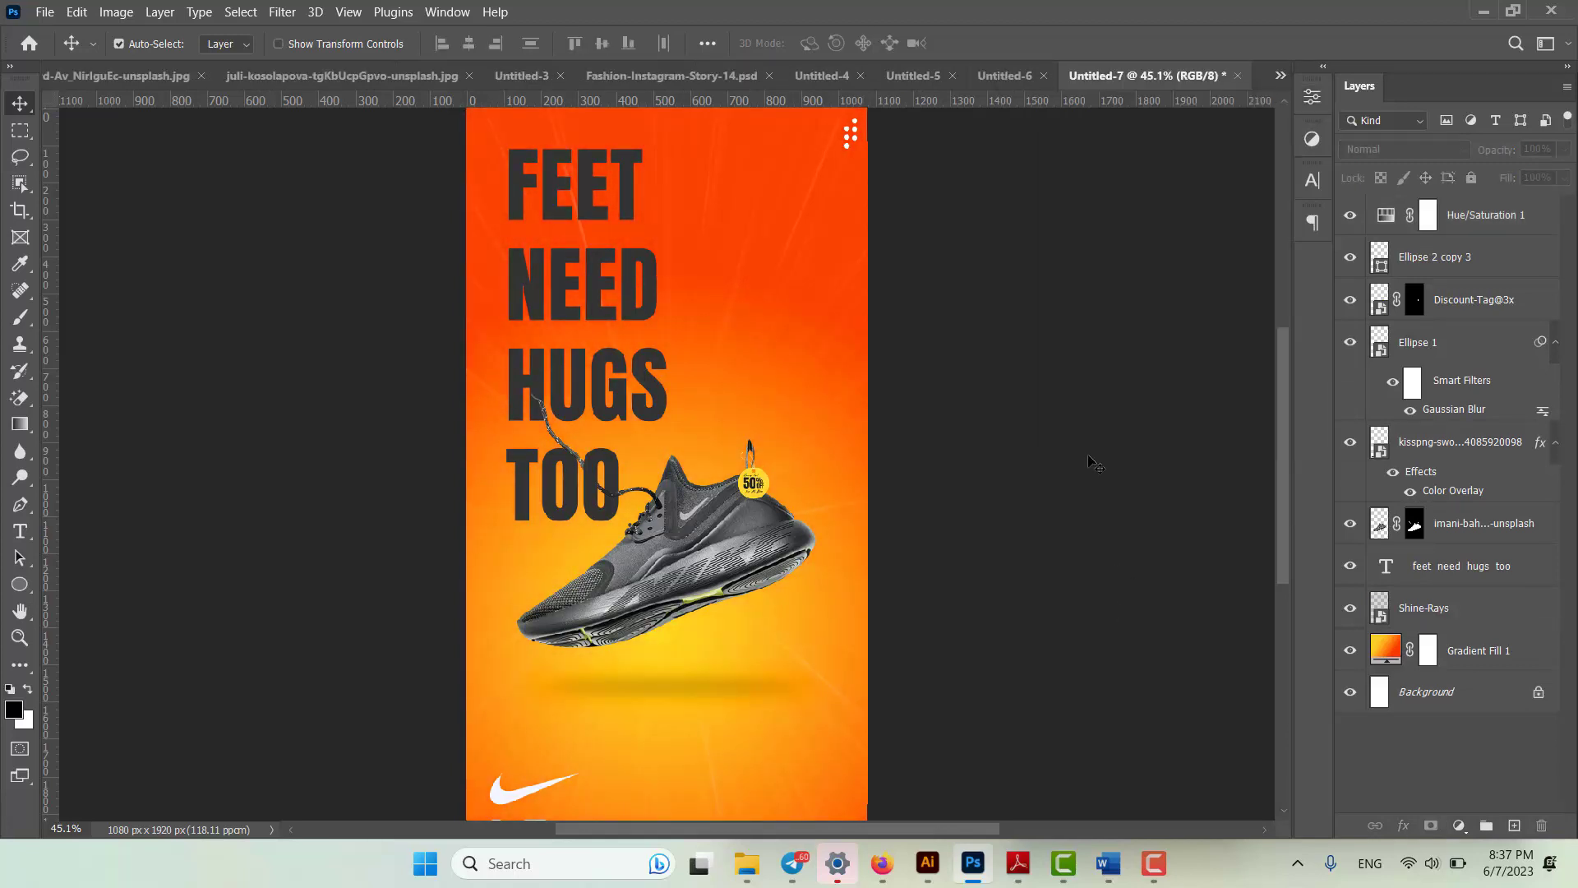